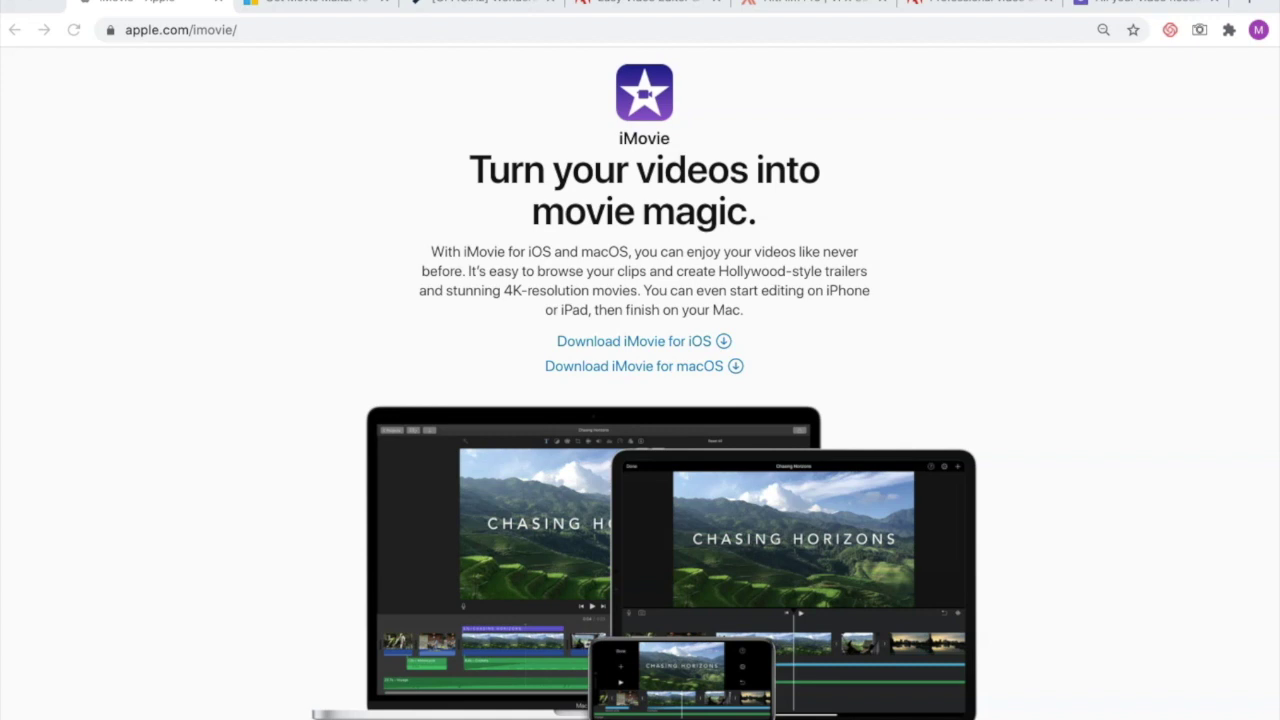
# Compare the product pages of Movie Maker 10, Filmora, Premiere Elements, HitFilm Pro, Premiere Pro, Clipchamp and iMovie
pyautogui.click(315, 2)
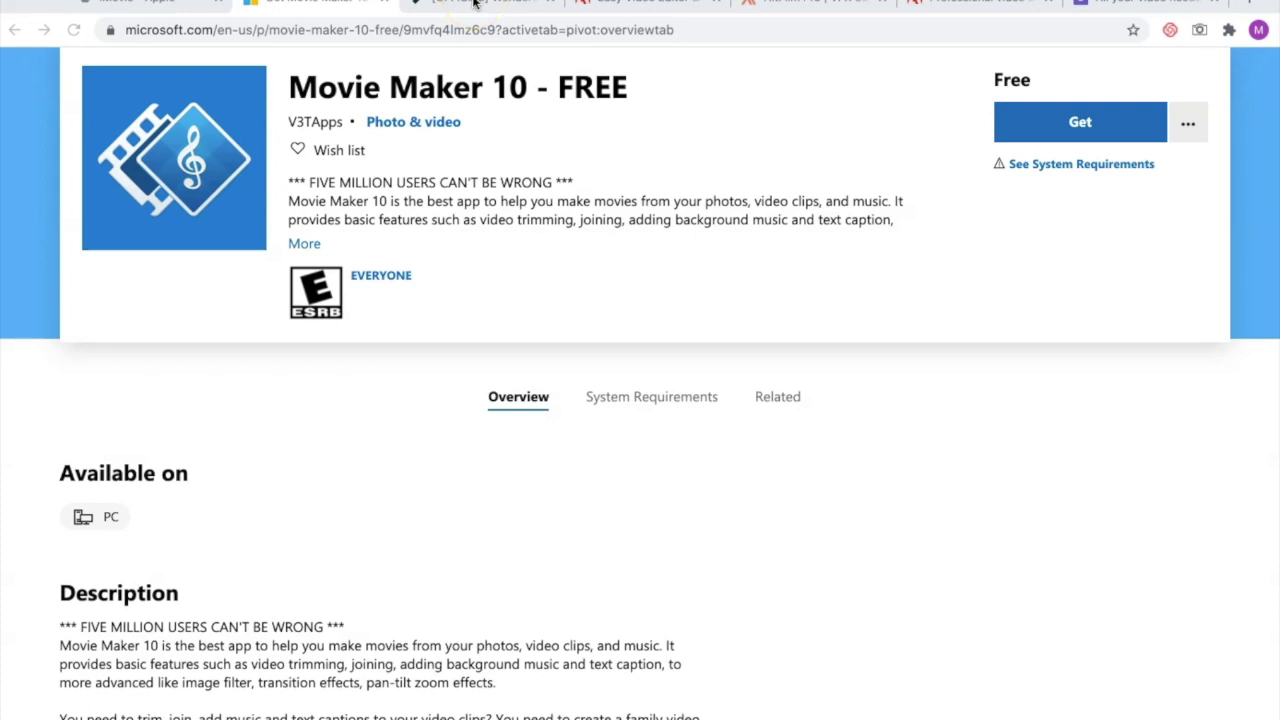
pyautogui.click(476, 3)
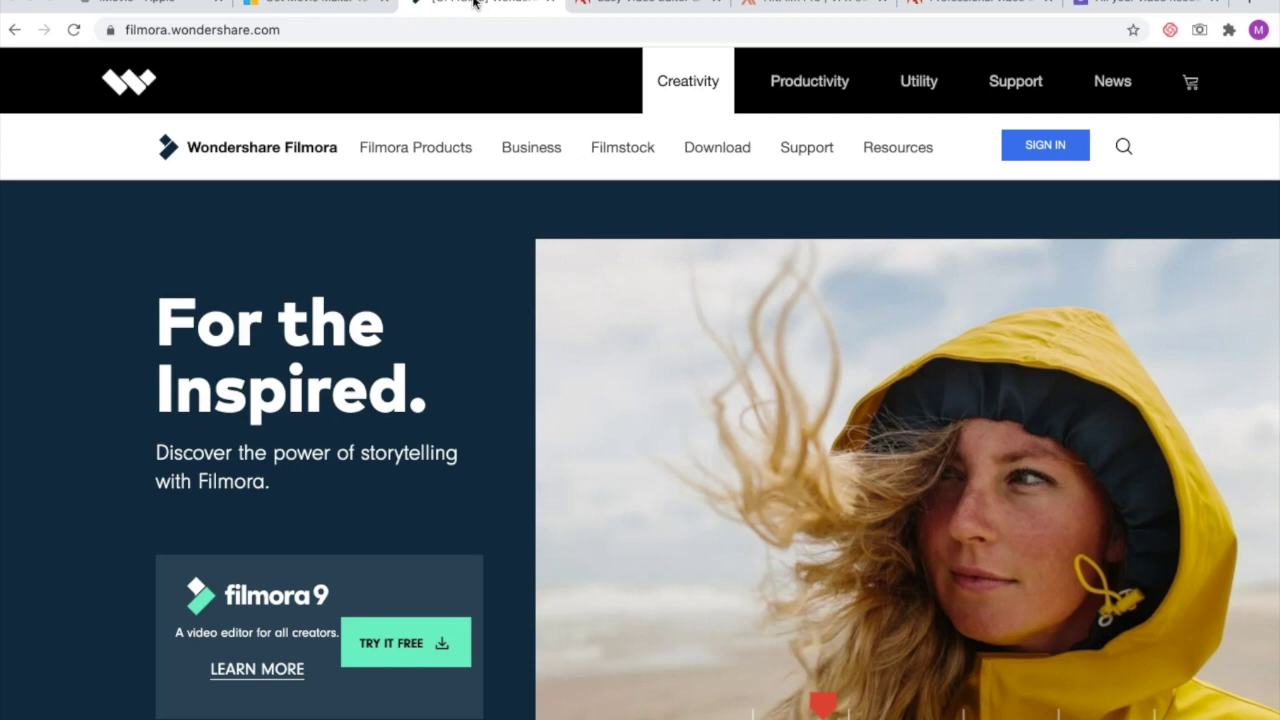
pyautogui.click(626, 8)
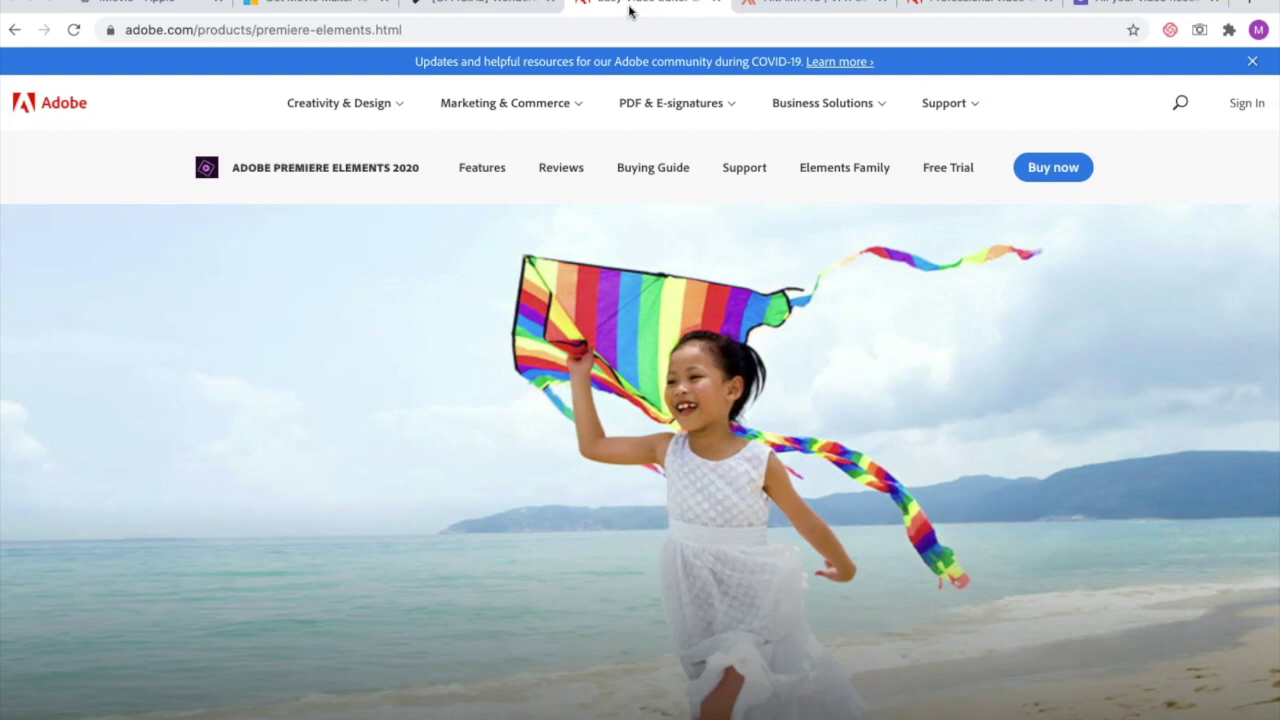
pyautogui.click(830, 5)
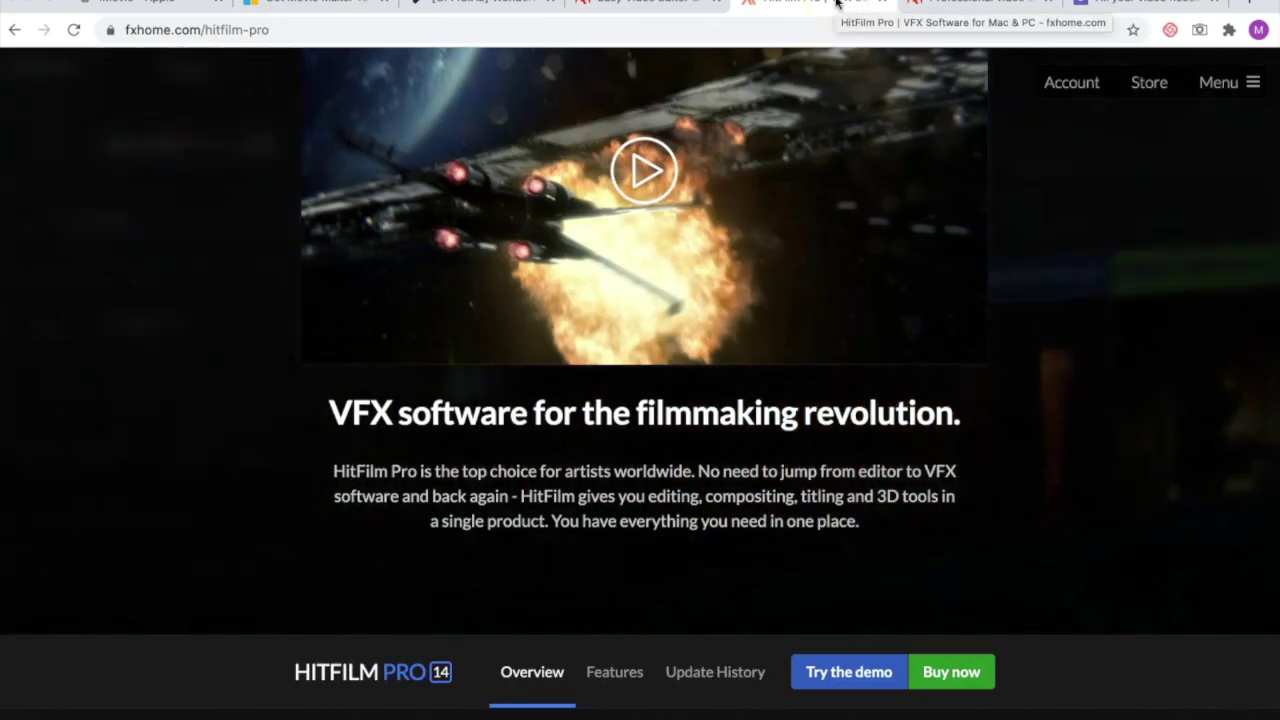
pyautogui.click(945, 5)
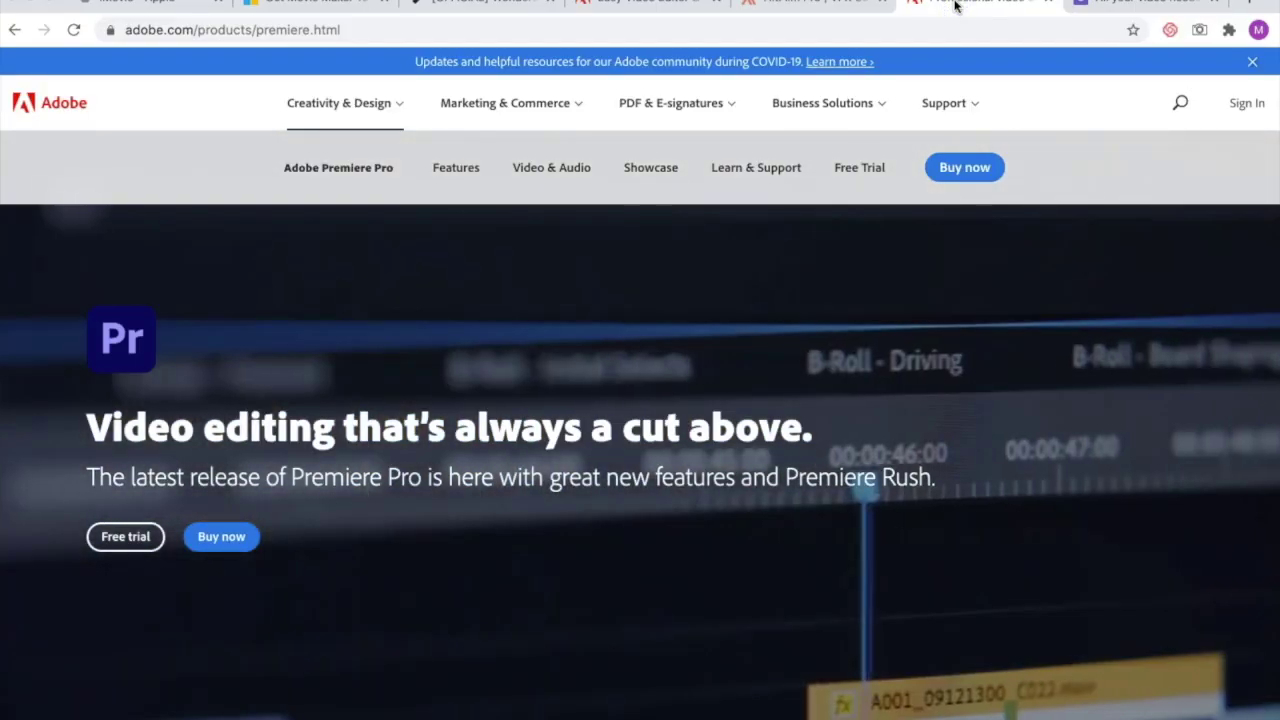
pyautogui.hotkey('ctrl', 'Tab')
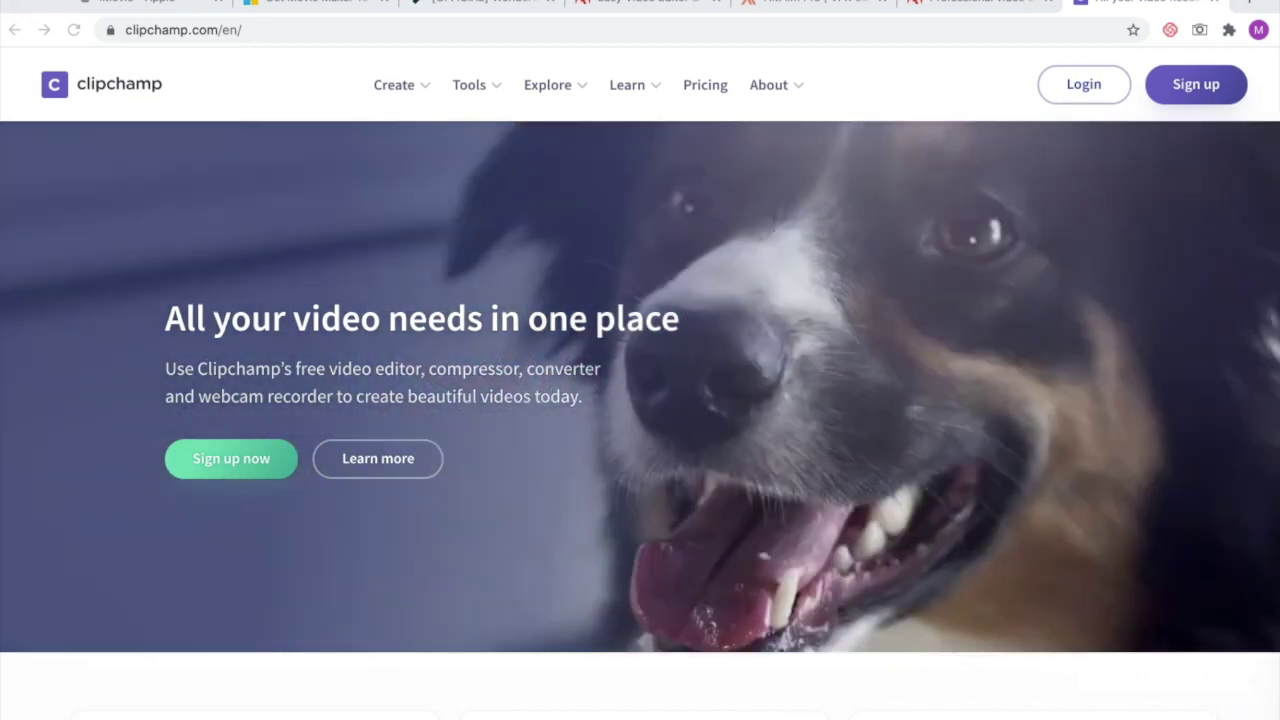
pyautogui.hotkey('ctrl', '1')
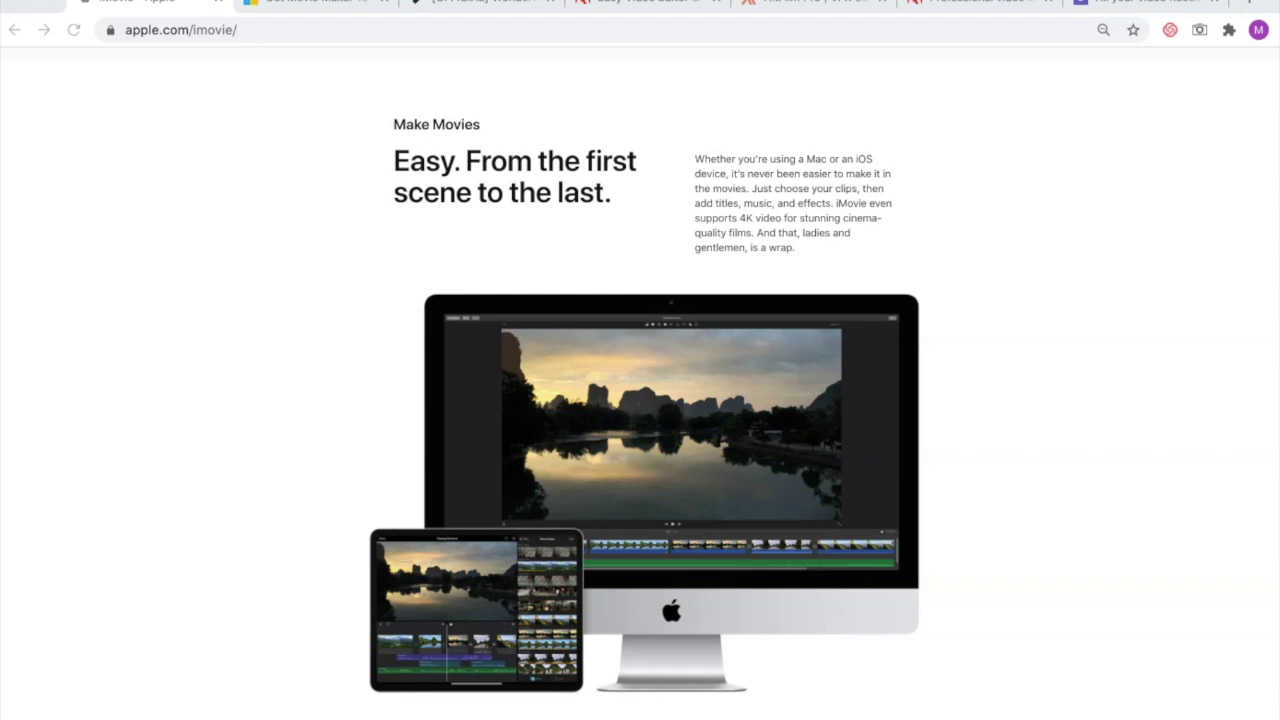
pyautogui.scroll(-10, 640, 400)
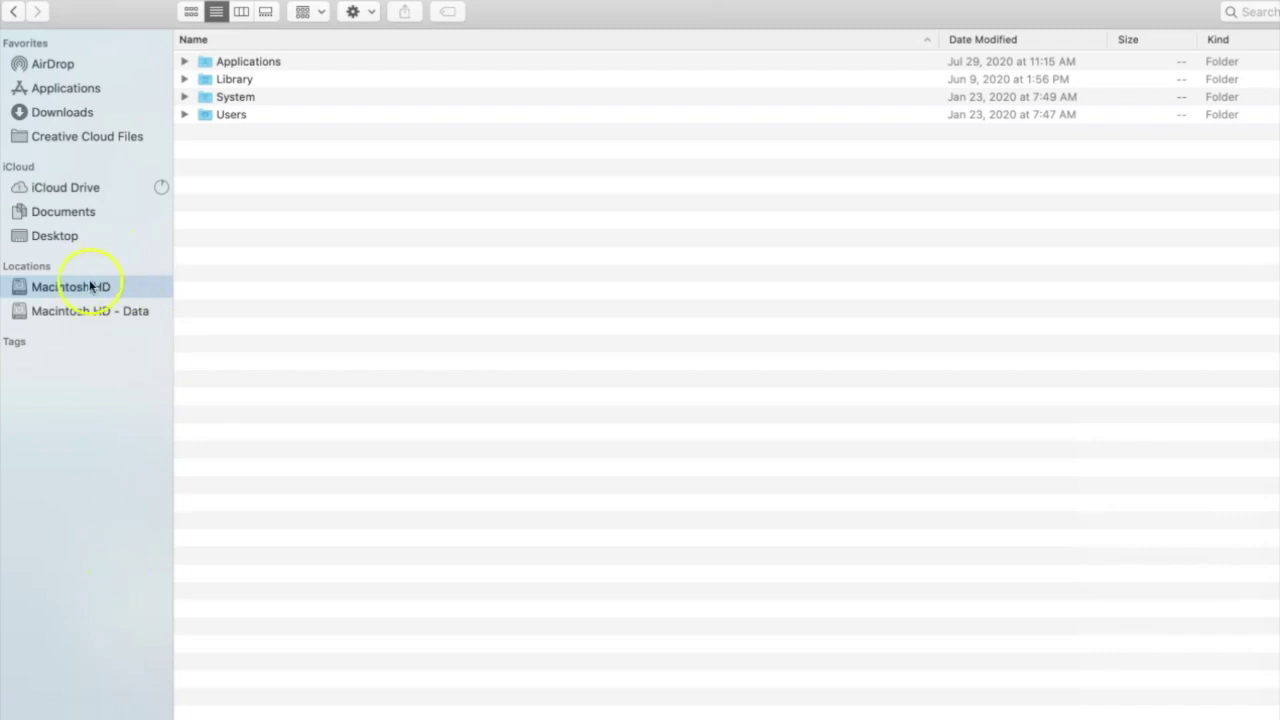
# Switch to Finder and launch iMovie from the Applications folder on Macintosh HD
pyautogui.click(60, 287)
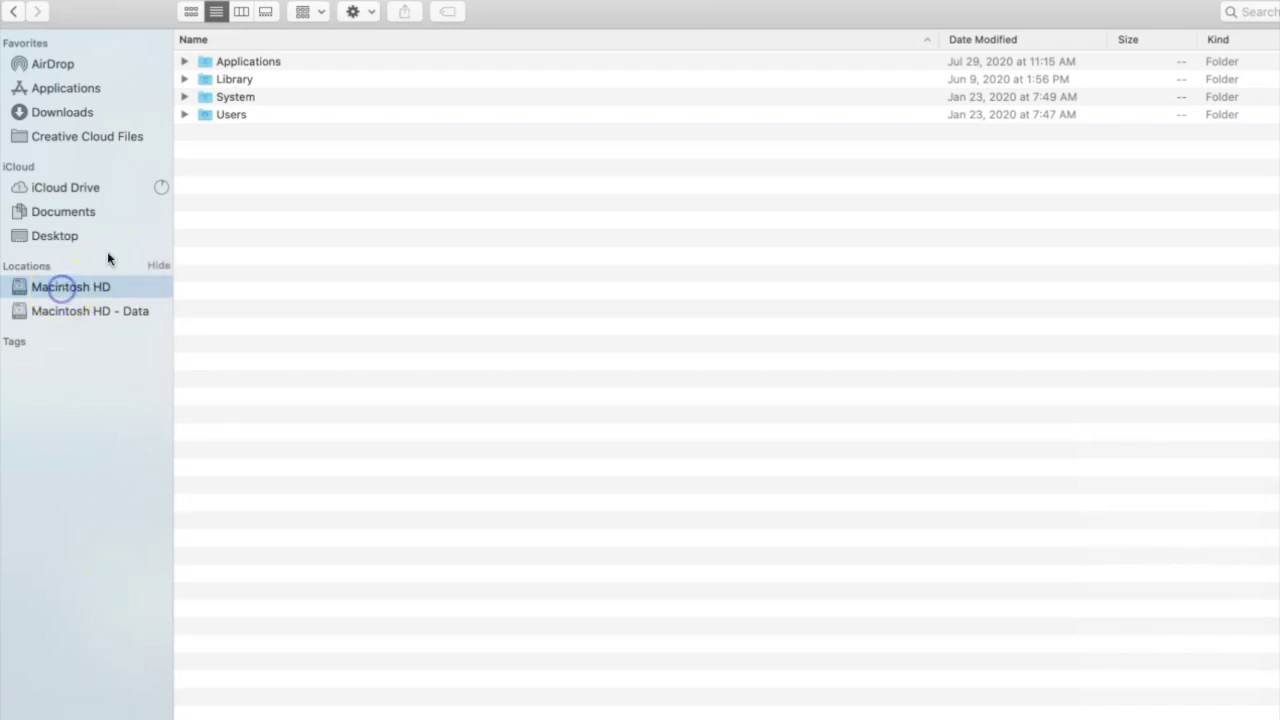
pyautogui.click(255, 64)
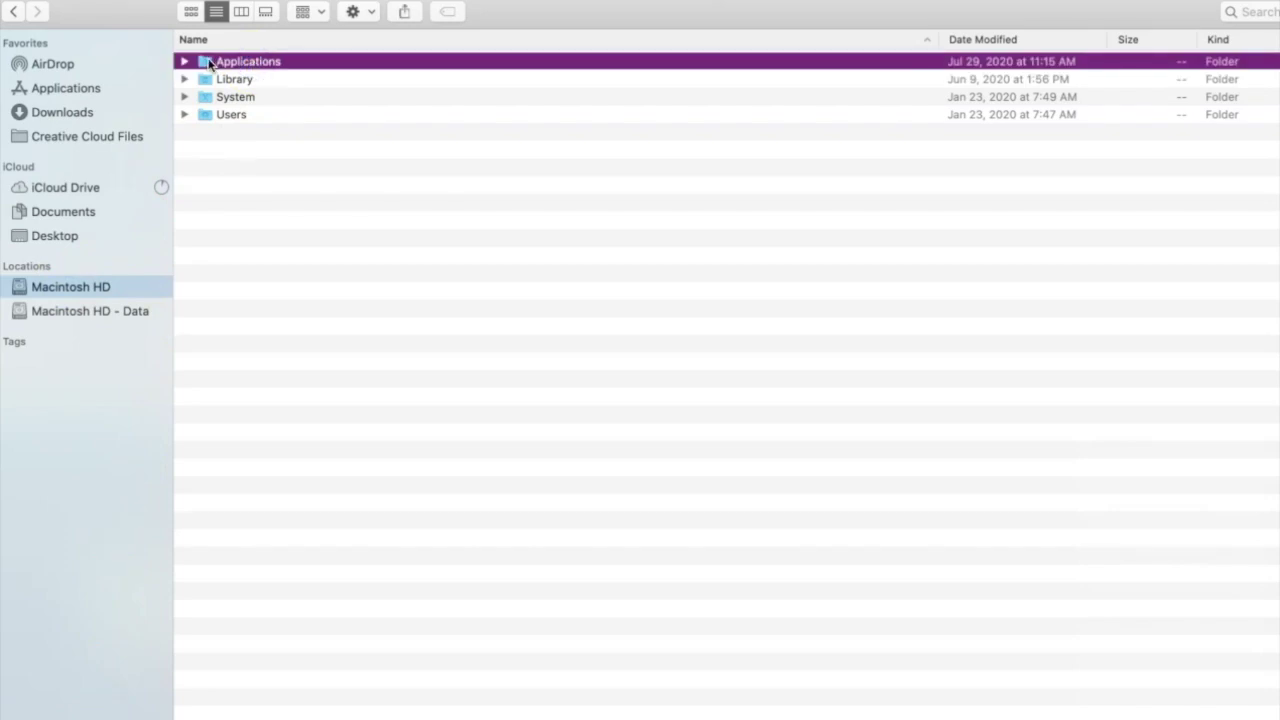
pyautogui.doubleClick(208, 62)
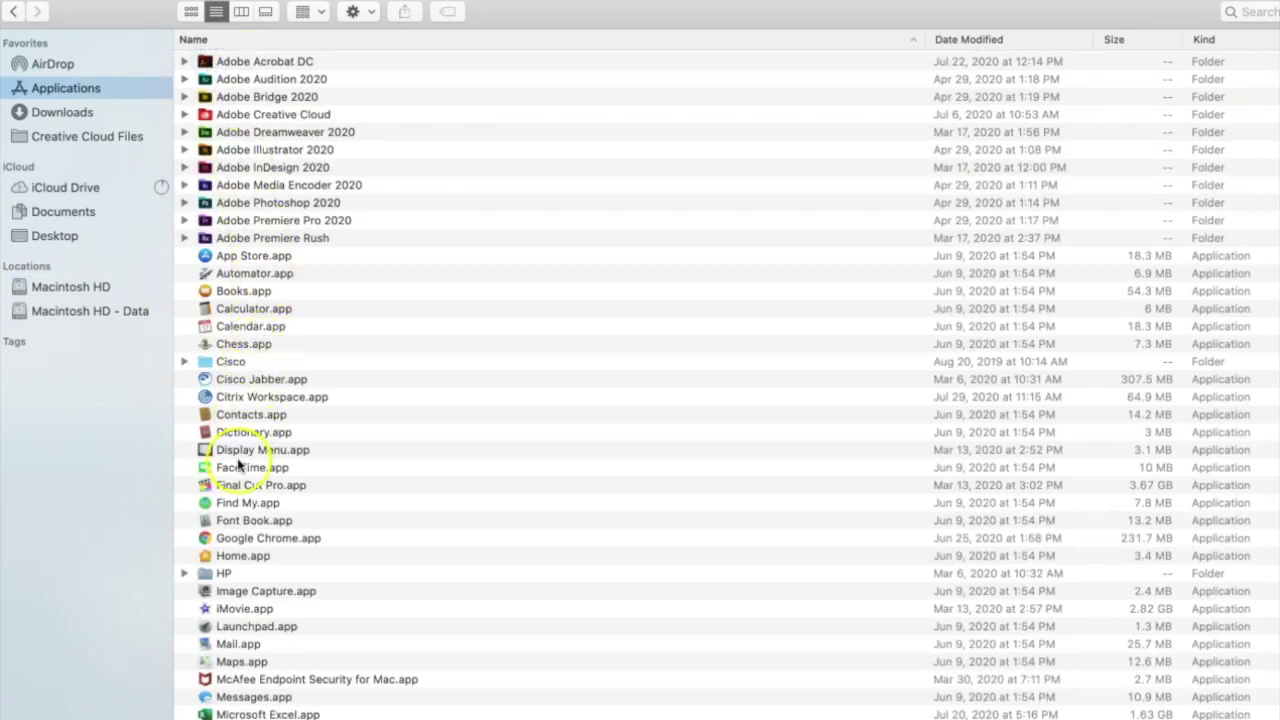
pyautogui.click(220, 610)
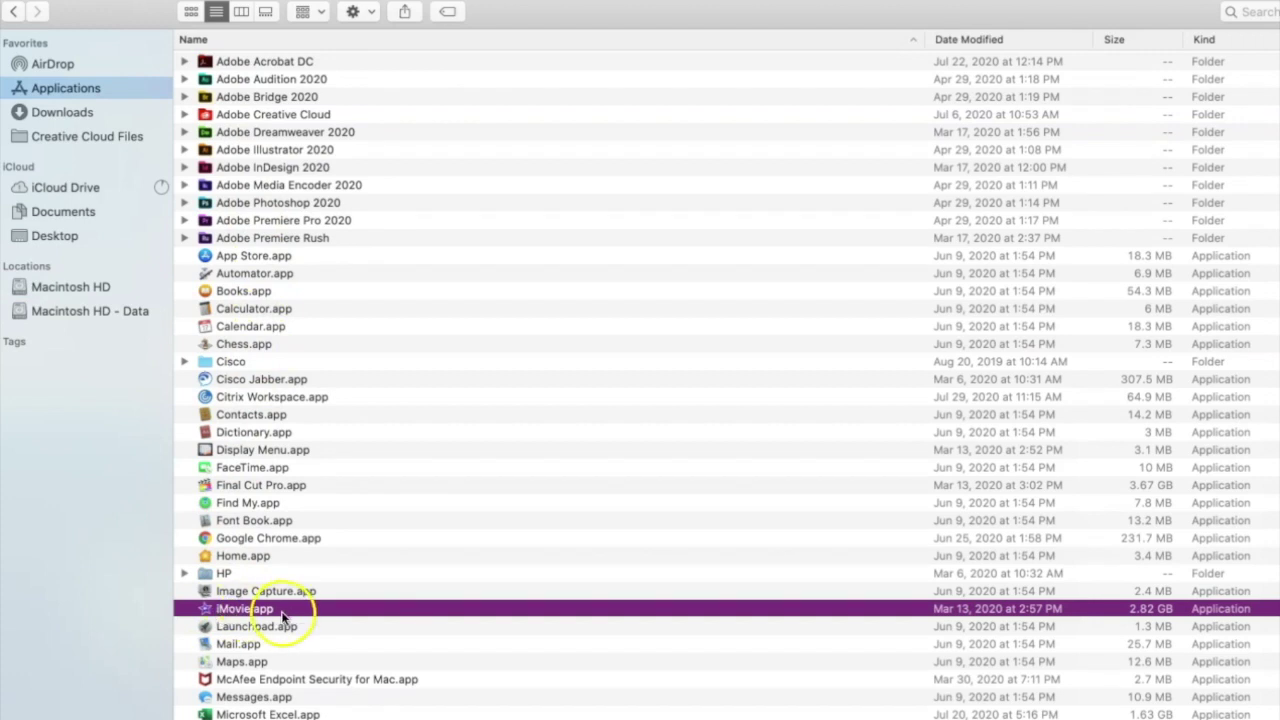
pyautogui.doubleClick(234, 619)
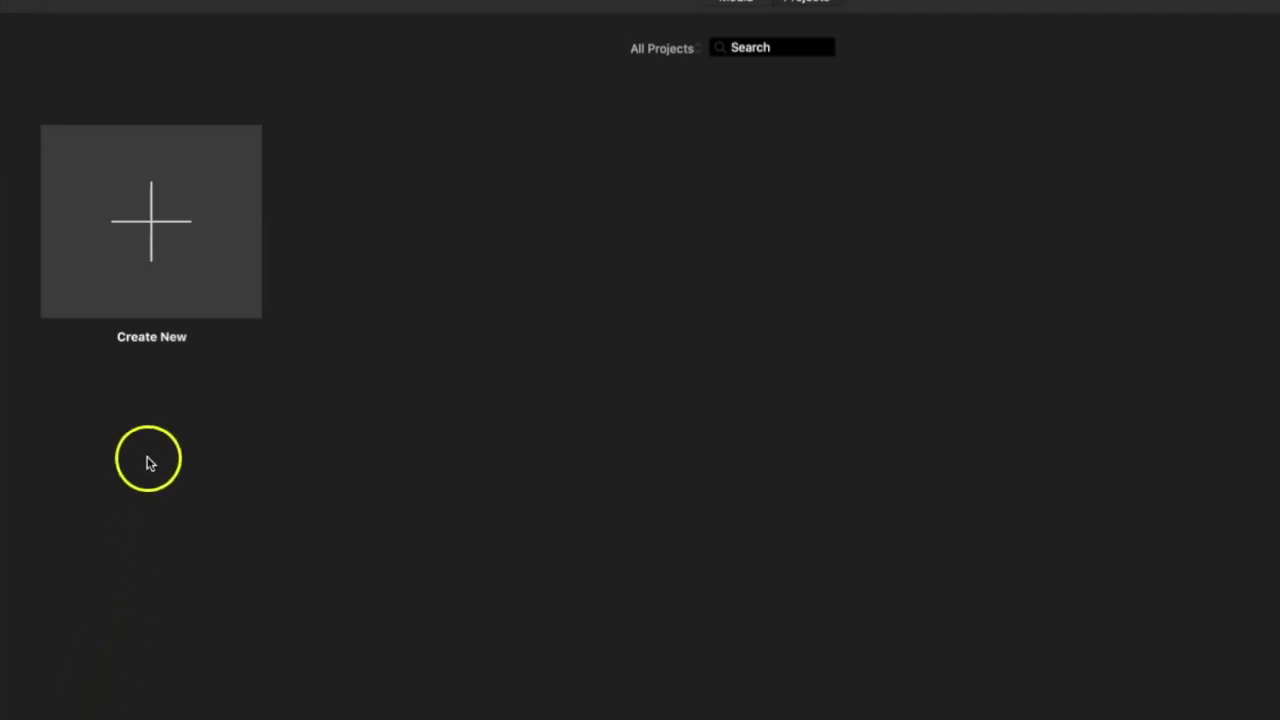
# Create a new project of the Movie type
pyautogui.click(188, 206)
pyautogui.click(150, 226)
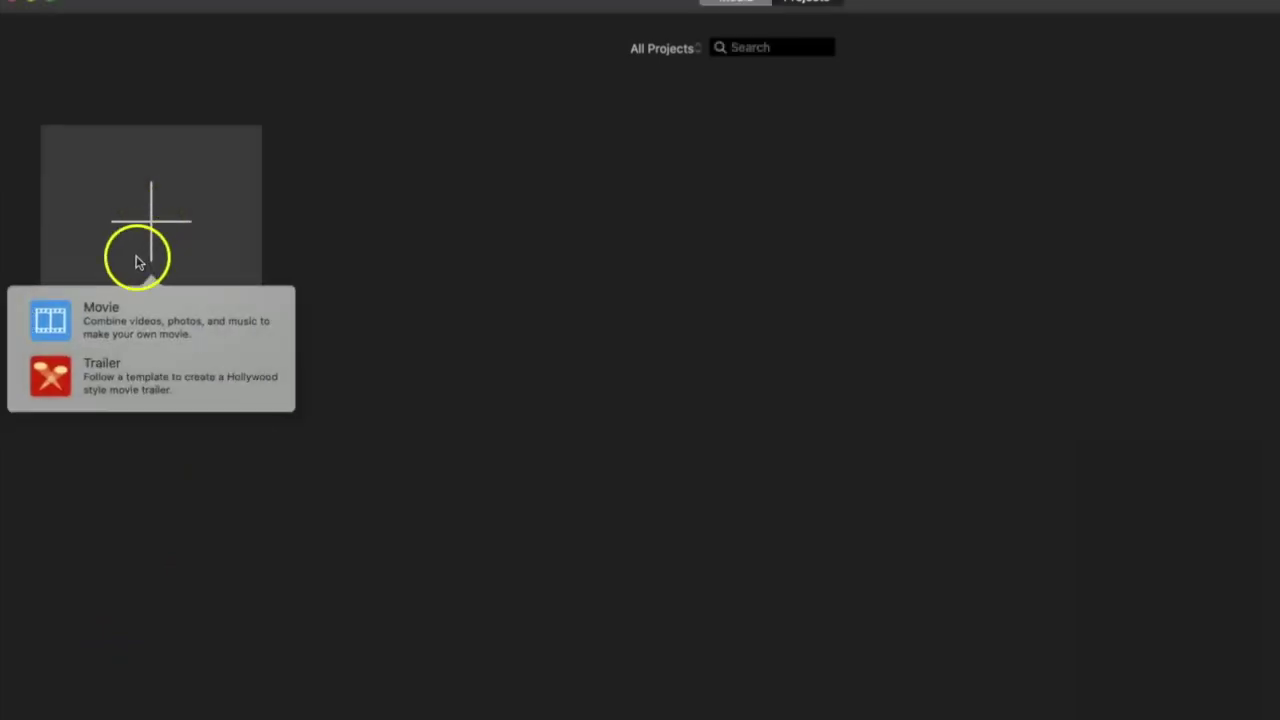
pyautogui.click(66, 320)
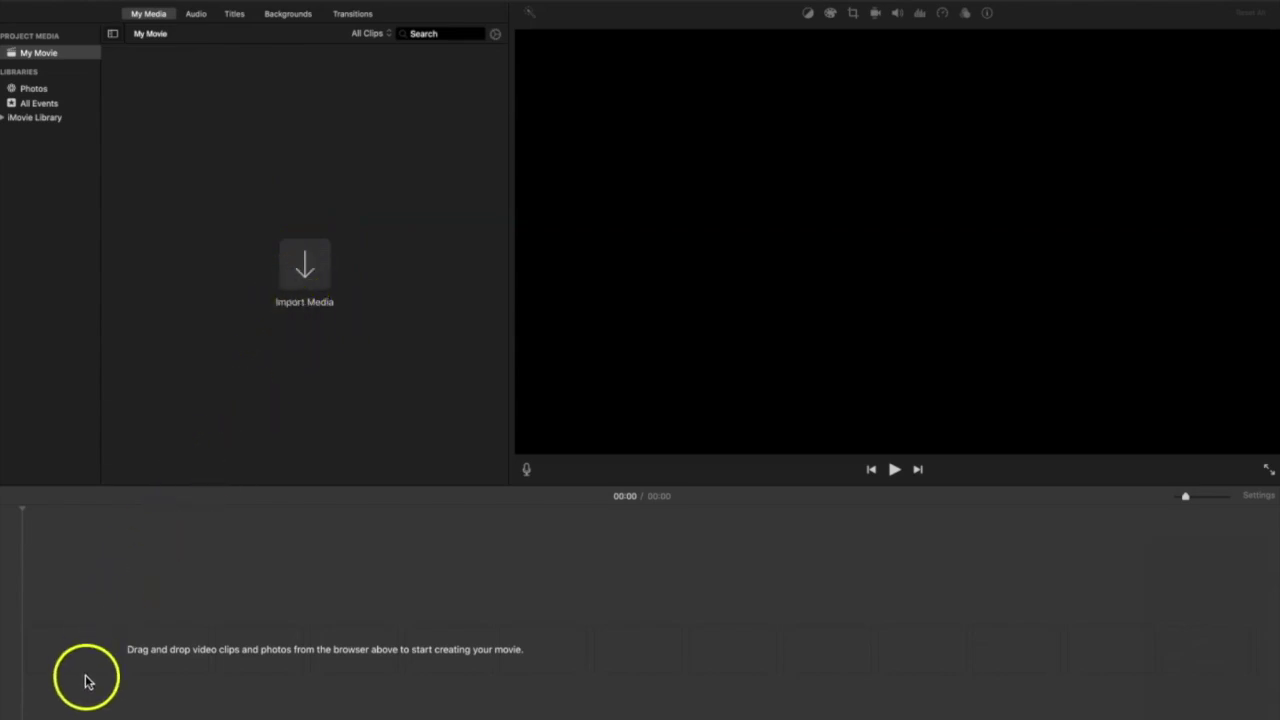
# Import the photo 01.jpeg and the video 07.mp4 from the Story Board folder into the project media
pyautogui.click(305, 272)
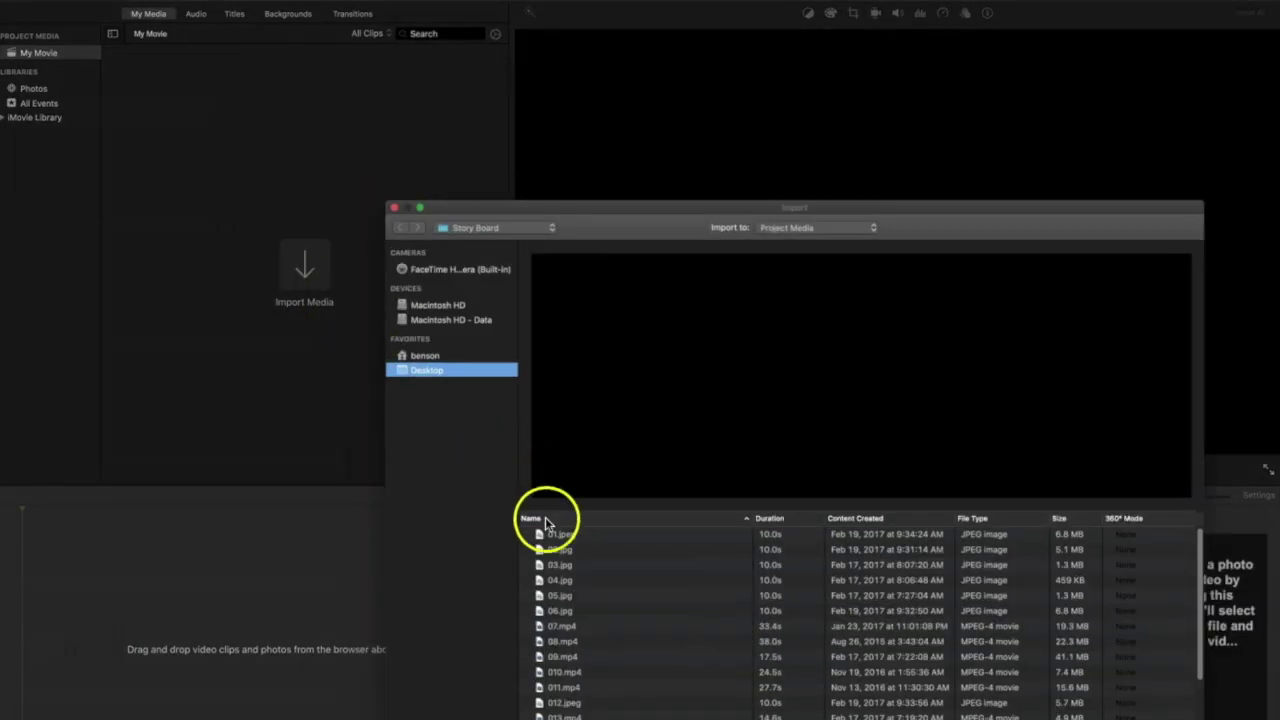
pyautogui.click(557, 537)
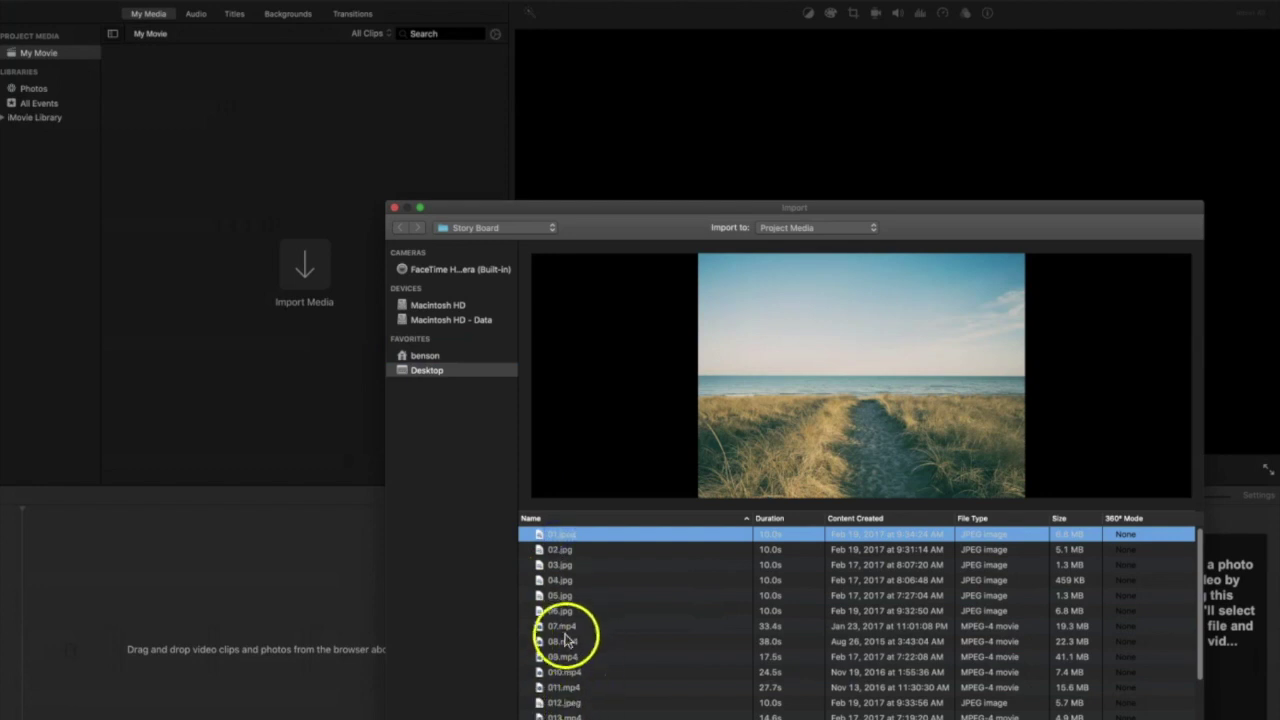
pyautogui.keyDown('super'); pyautogui.click(565, 627); pyautogui.keyUp('super')
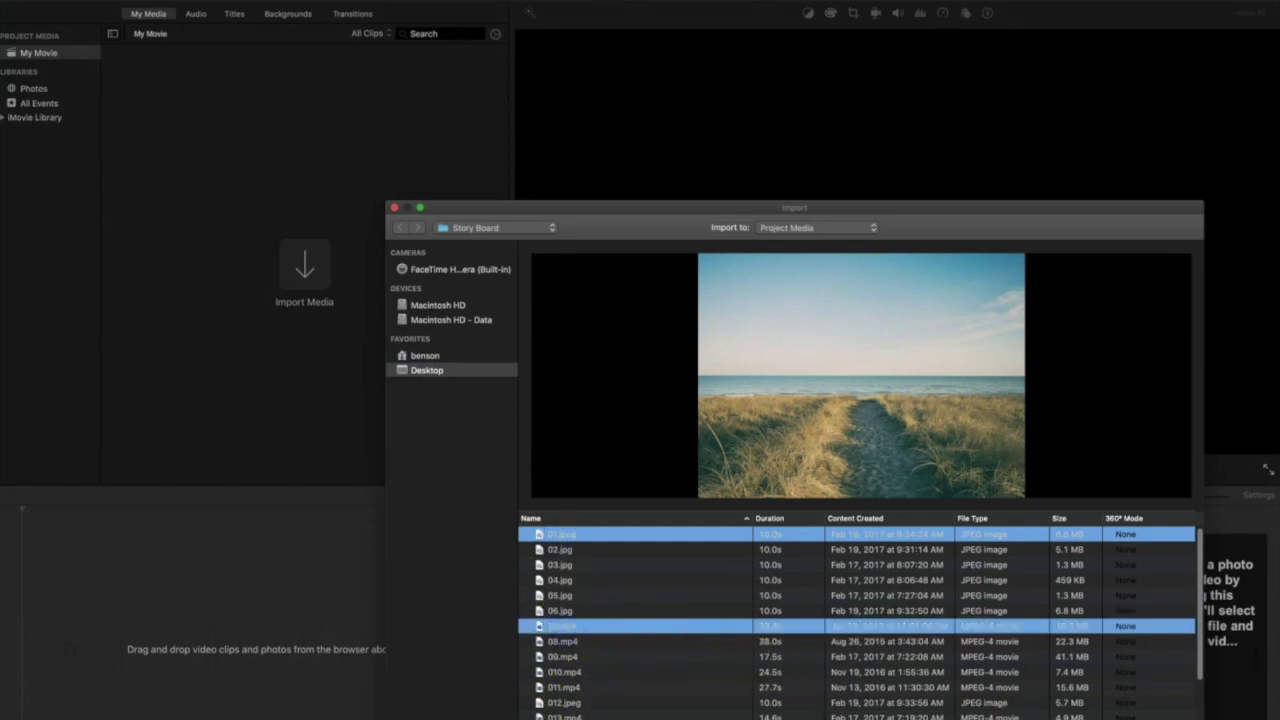
pyautogui.press('Return')
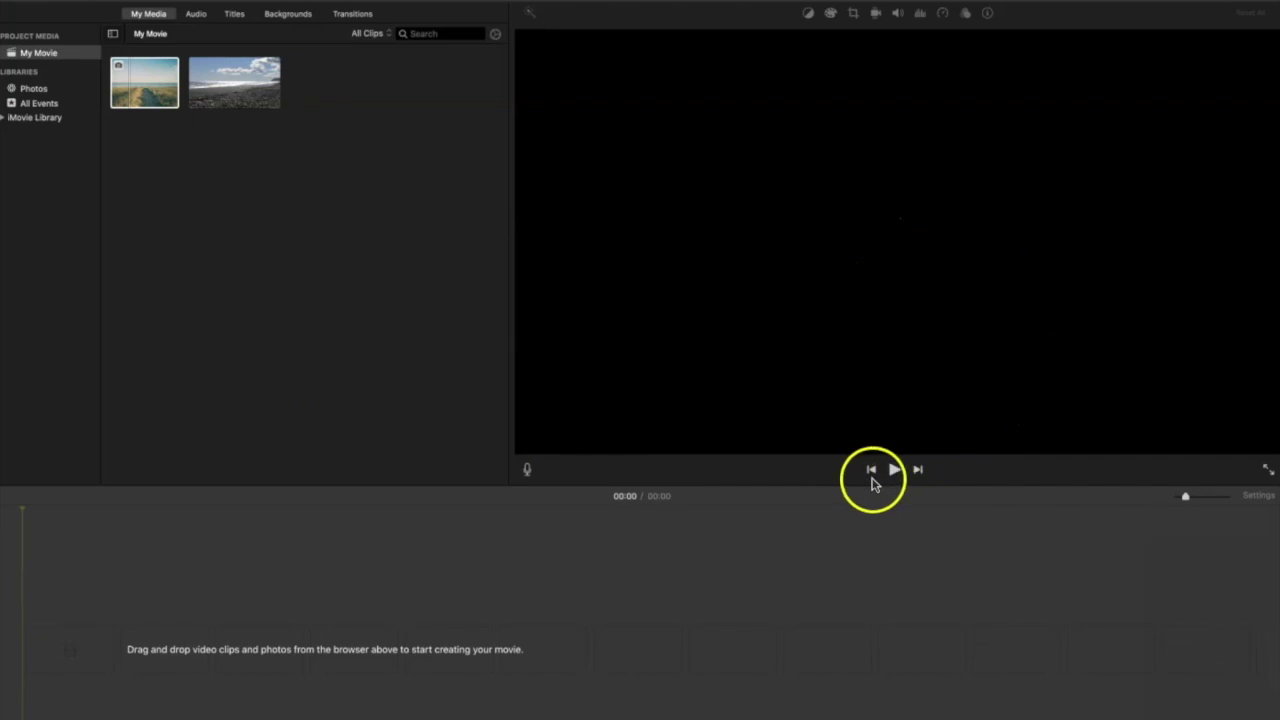
# Auto-enhance the imported beach path photo and view its color correction and clip filter options
pyautogui.click(150, 85)
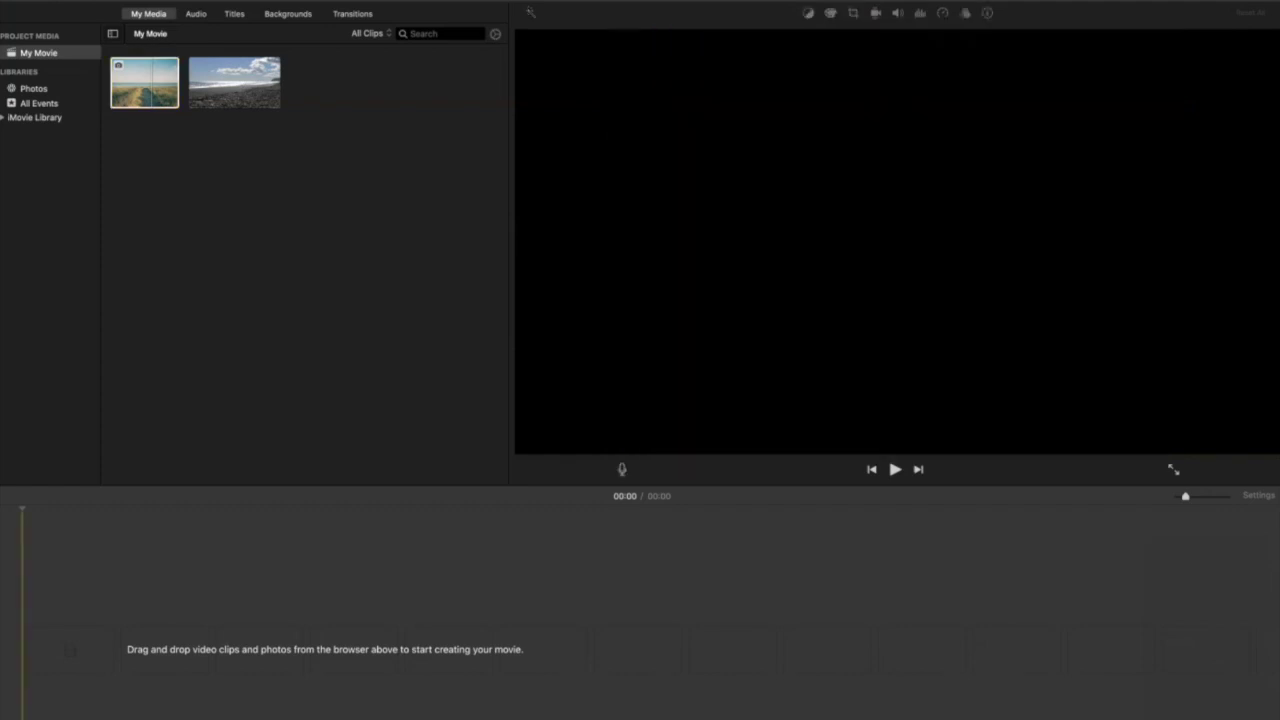
pyautogui.click(157, 91)
pyautogui.click(624, 12)
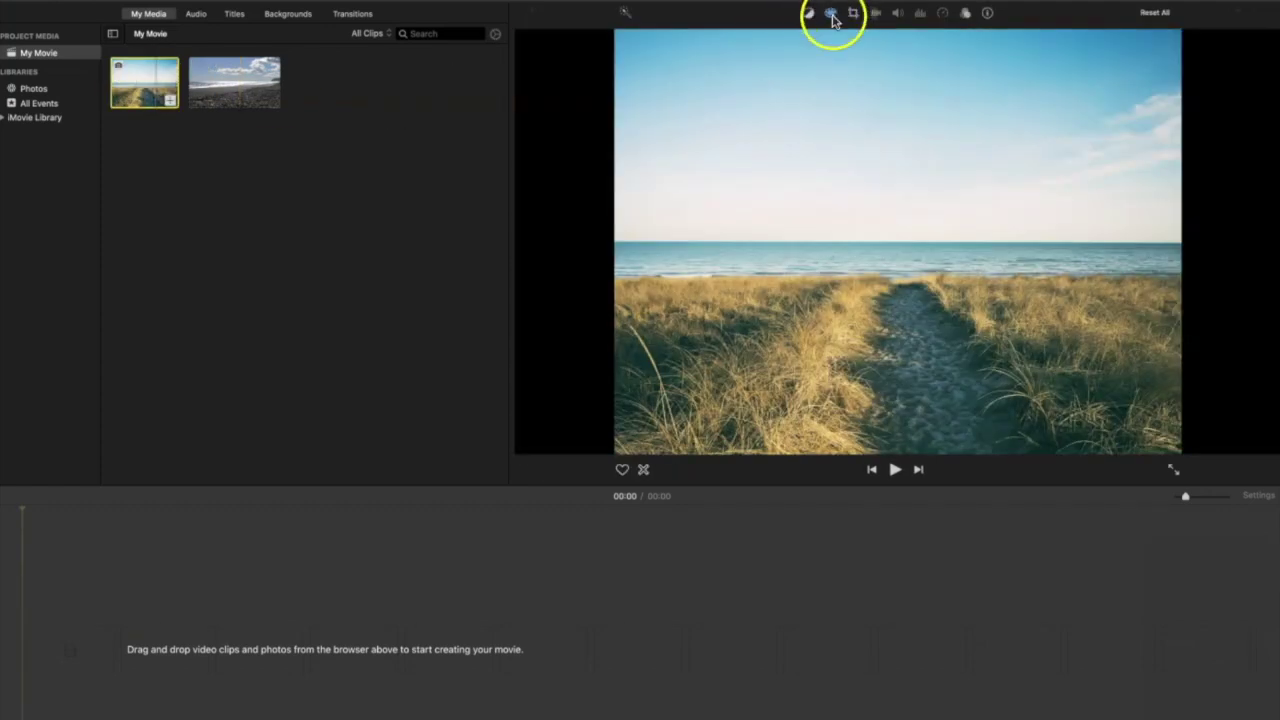
pyautogui.click(830, 12)
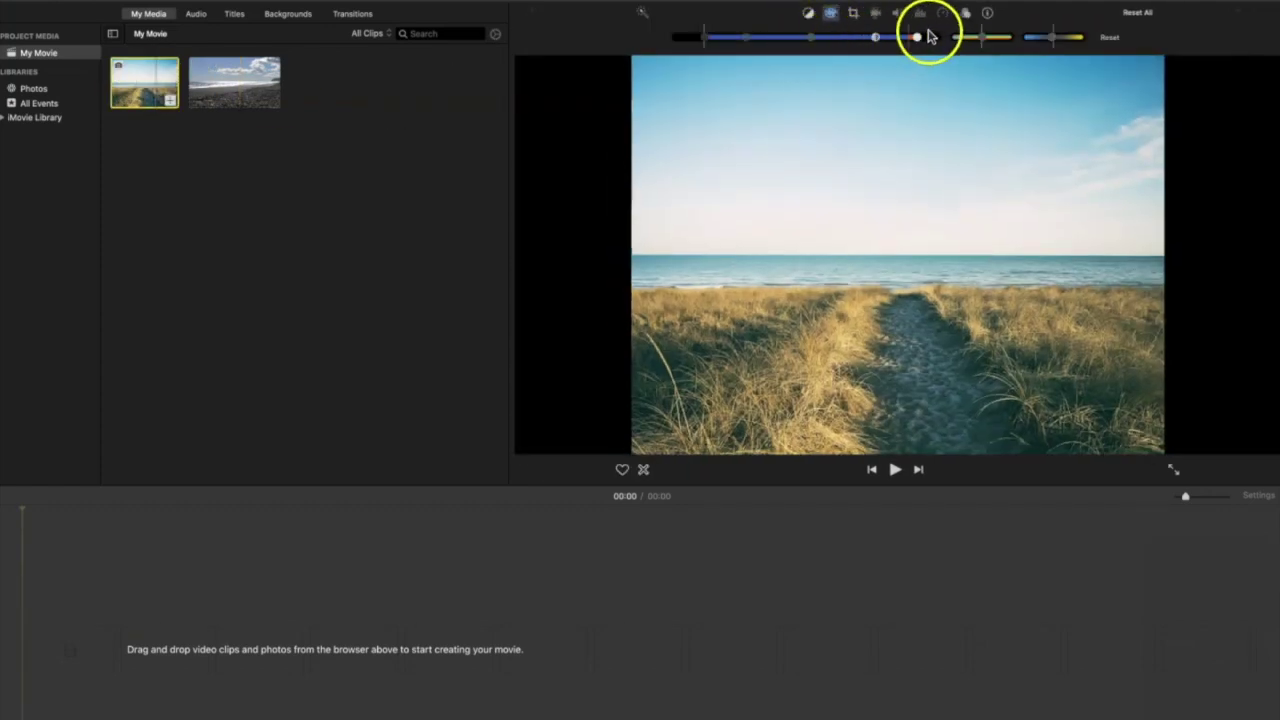
pyautogui.click(967, 13)
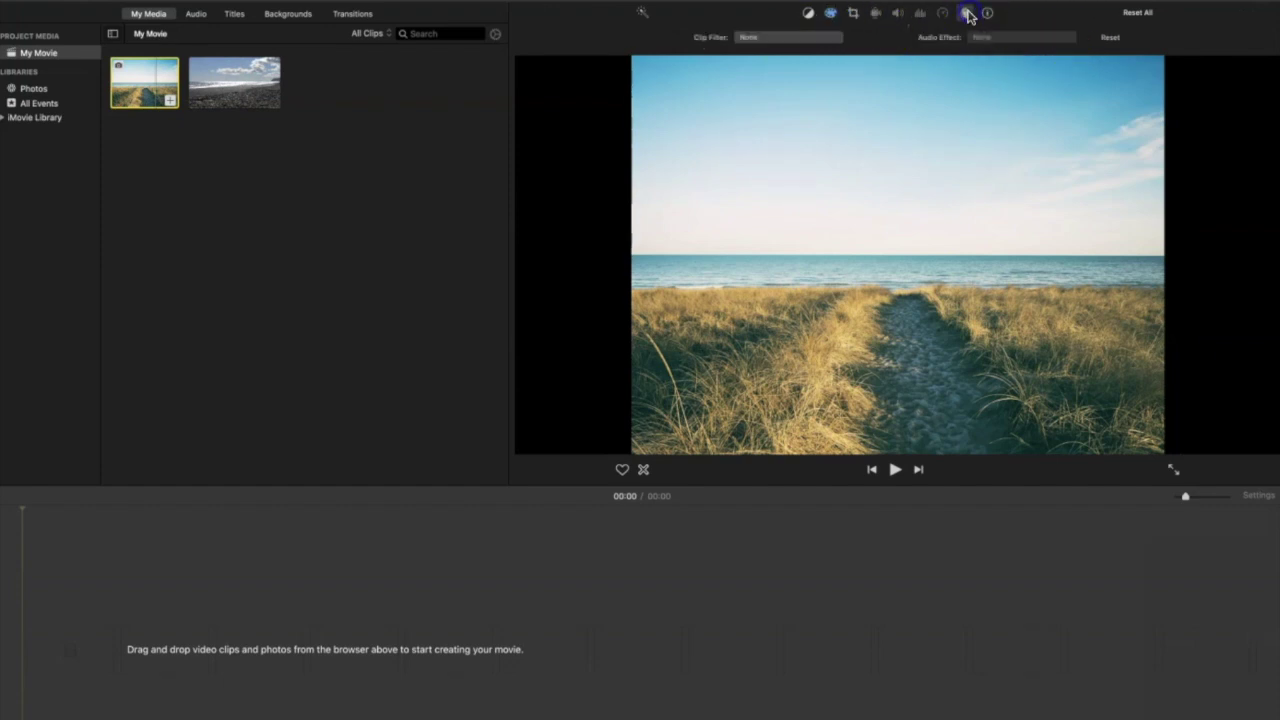
pyautogui.click(825, 37)
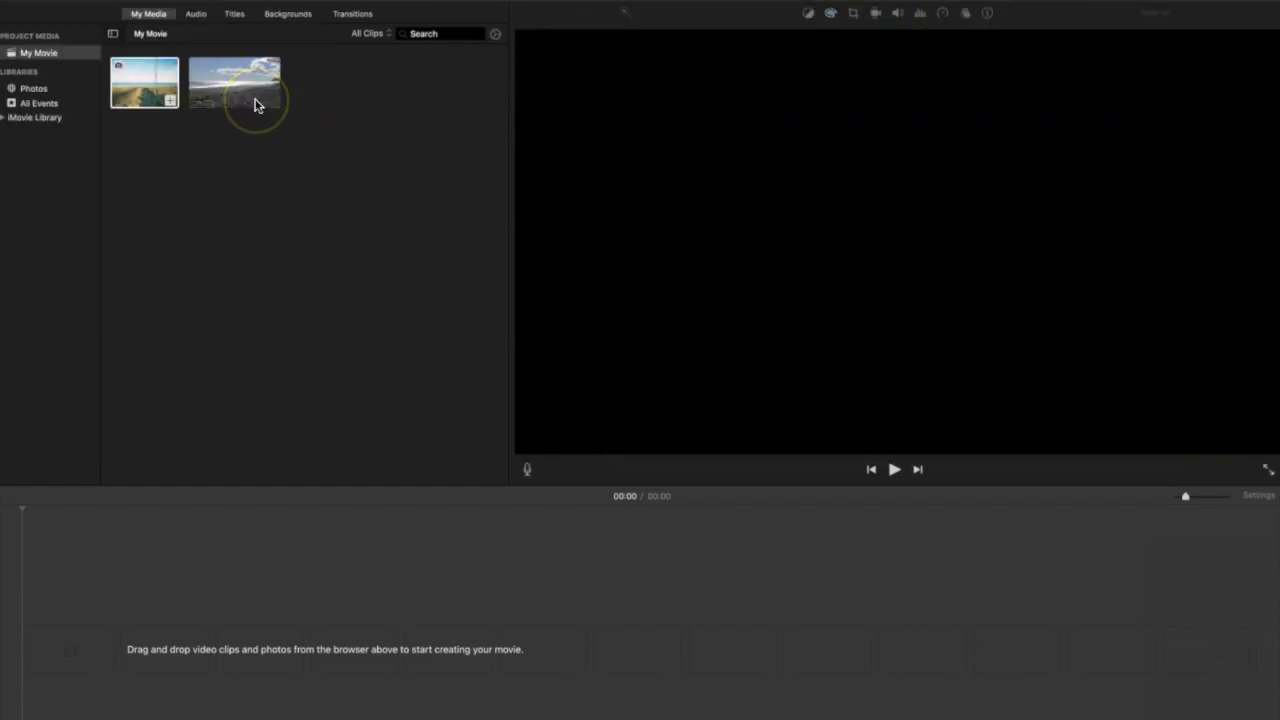
# Examine the volume, background noise reduction and equalizer options for the imported beach video
pyautogui.click(255, 105)
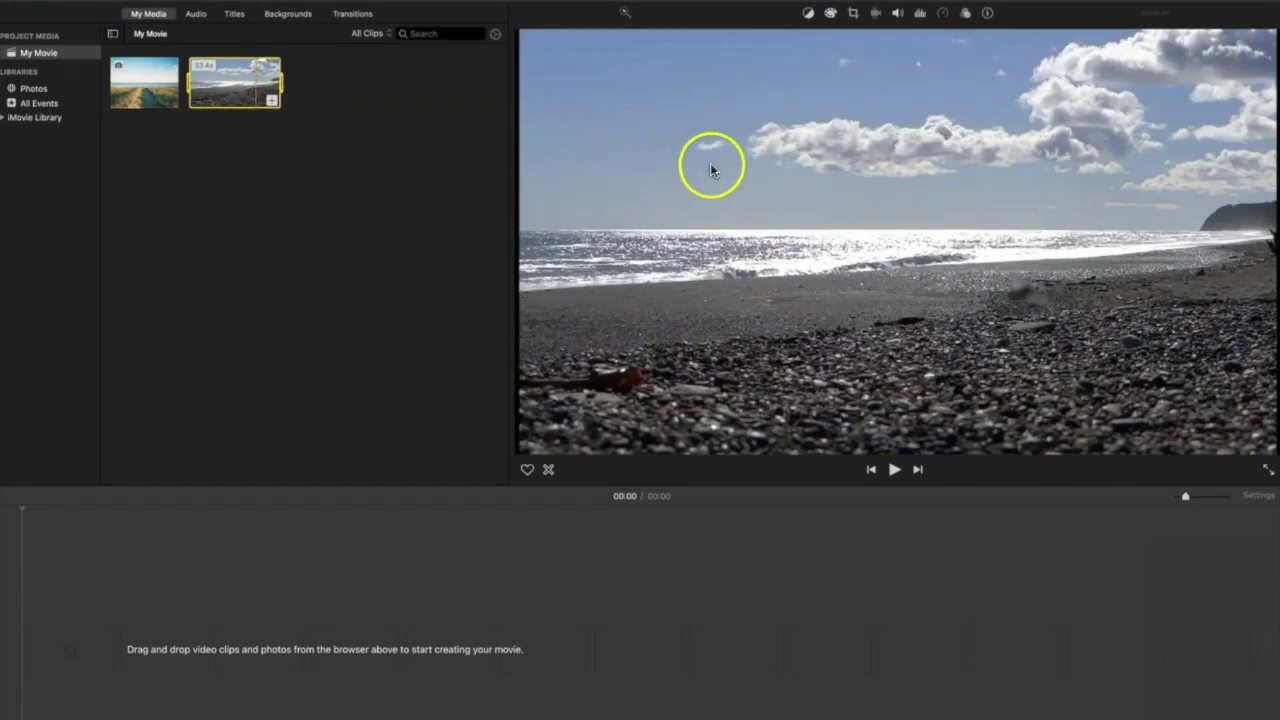
pyautogui.click(897, 14)
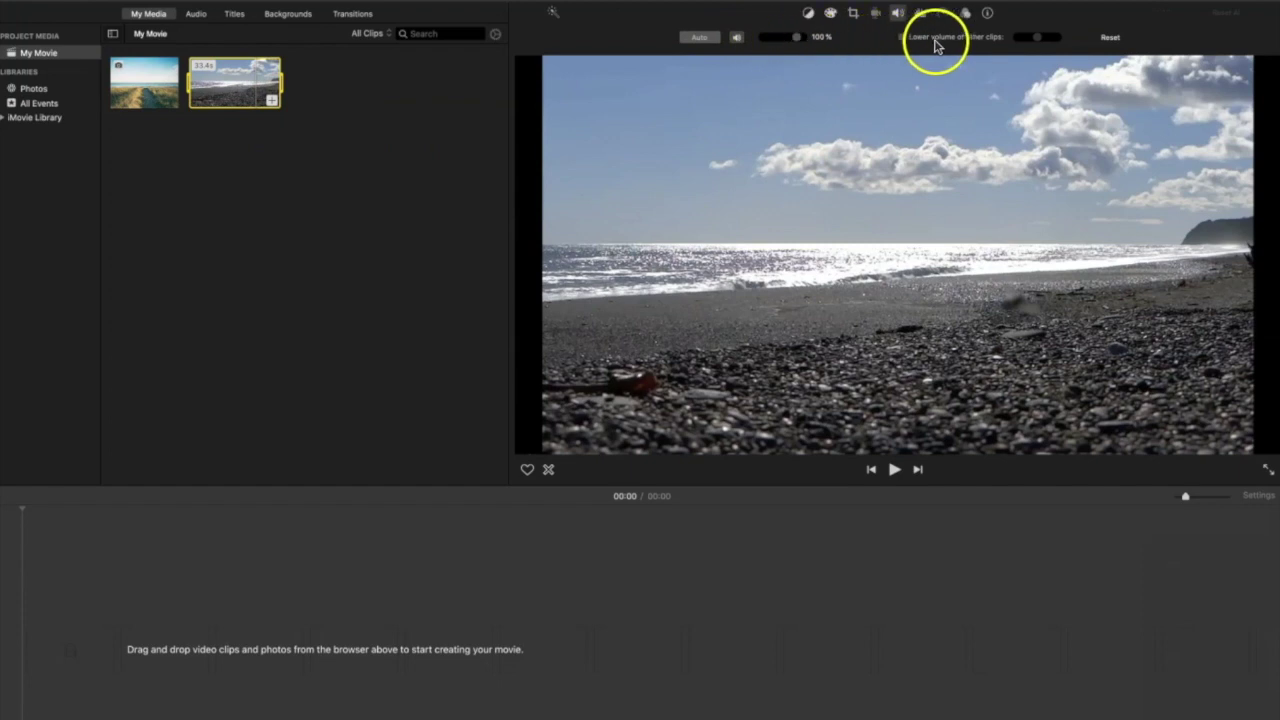
pyautogui.click(921, 15)
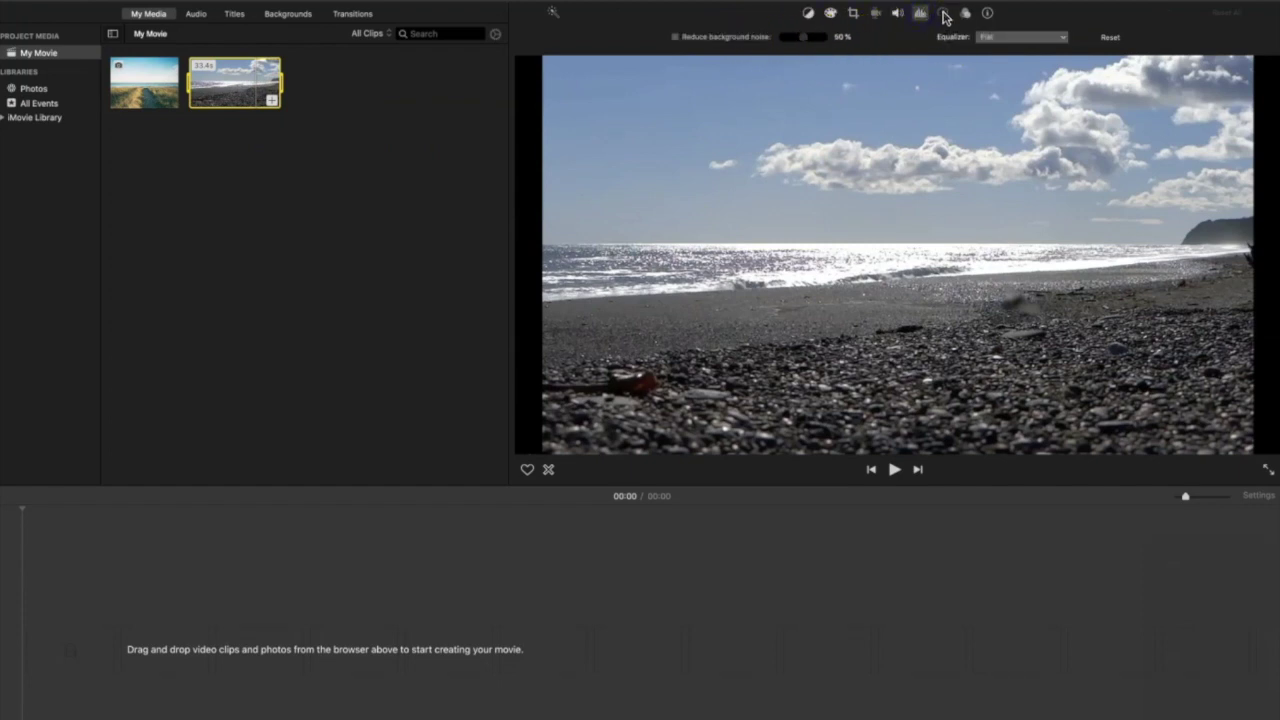
pyautogui.click(430, 33)
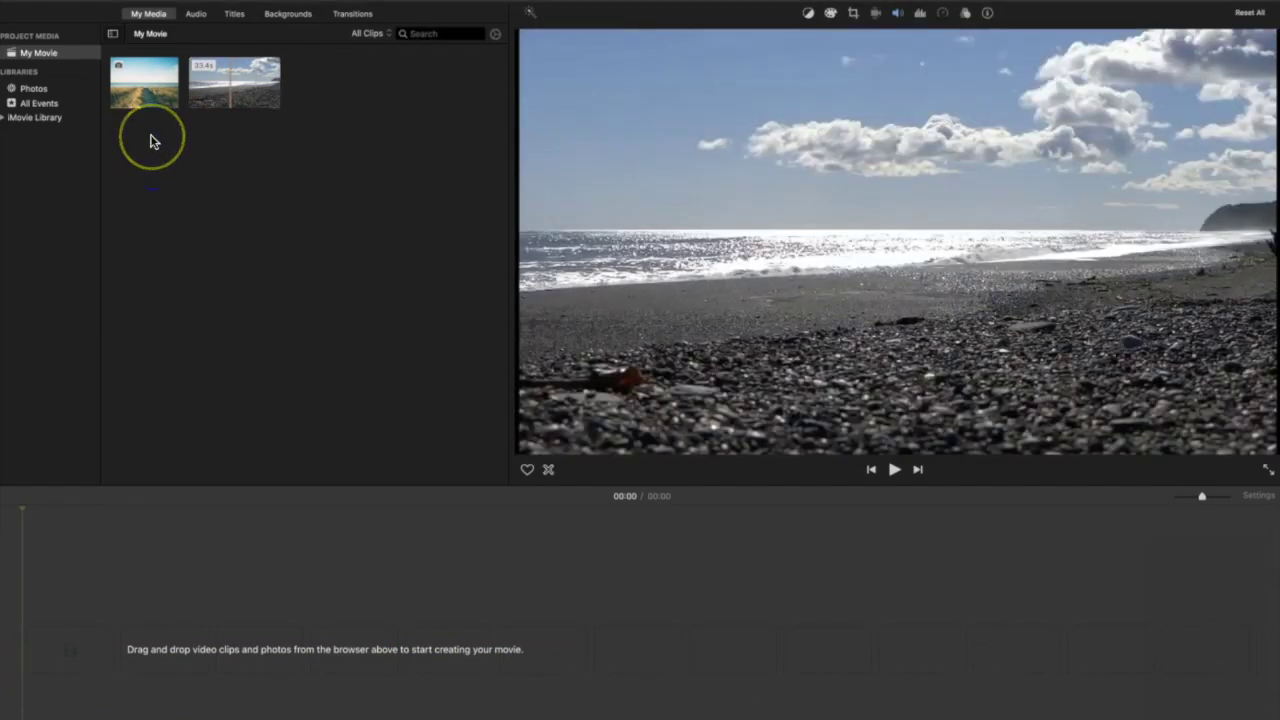
# Place the beach path photo at the start of the timeline, followed by the full beach video clip
pyautogui.moveTo(149, 80); pyautogui.dragTo(37, 632)
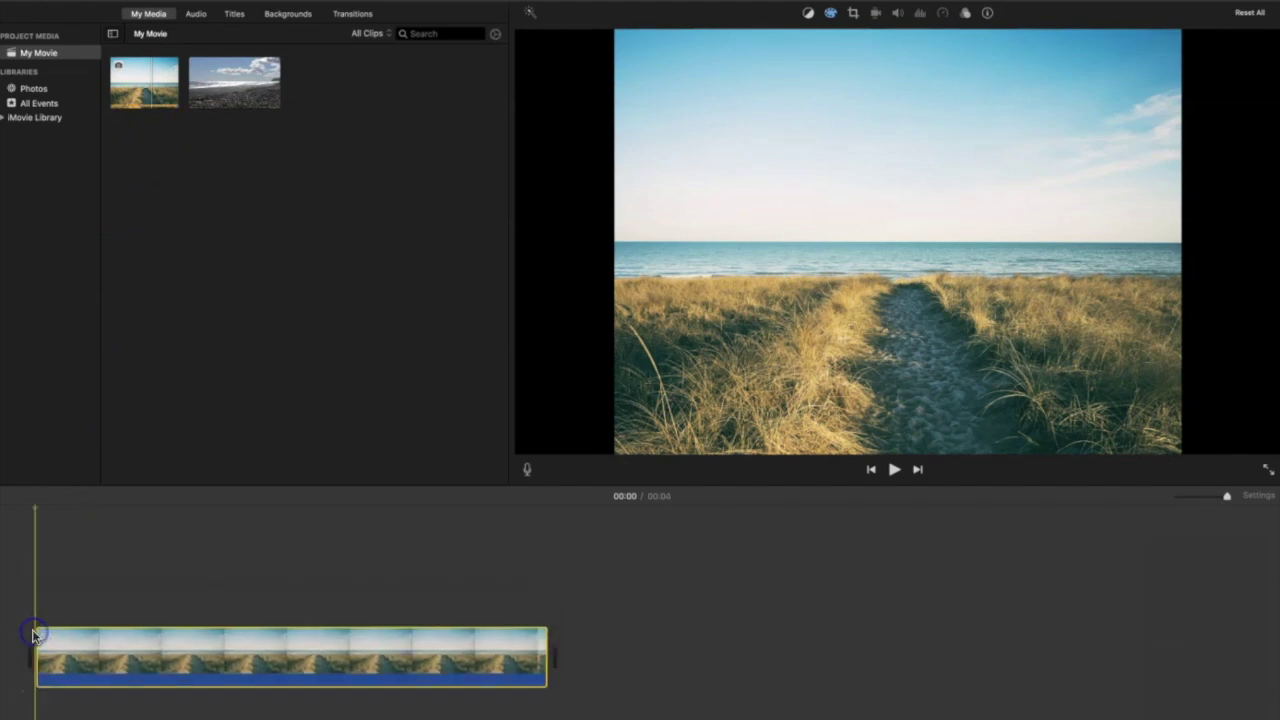
pyautogui.moveTo(225, 75); pyautogui.dragTo(577, 666)
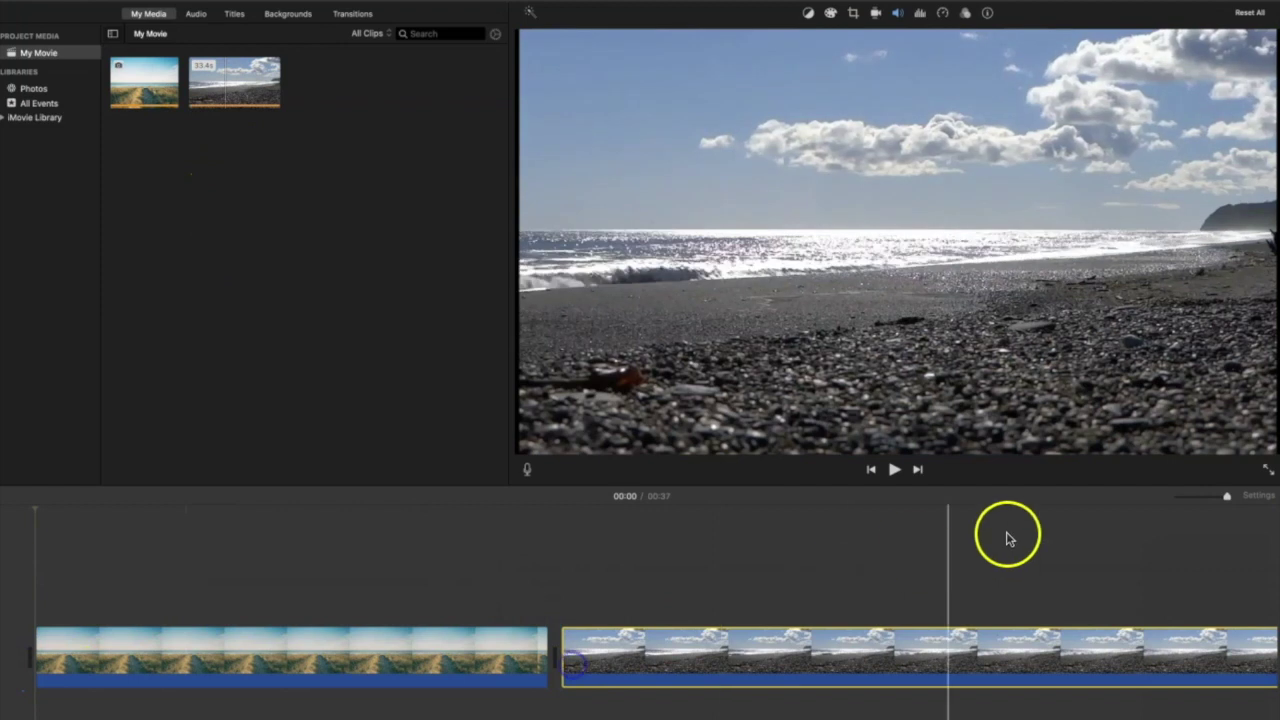
pyautogui.moveTo(1228, 499); pyautogui.dragTo(1200, 503)
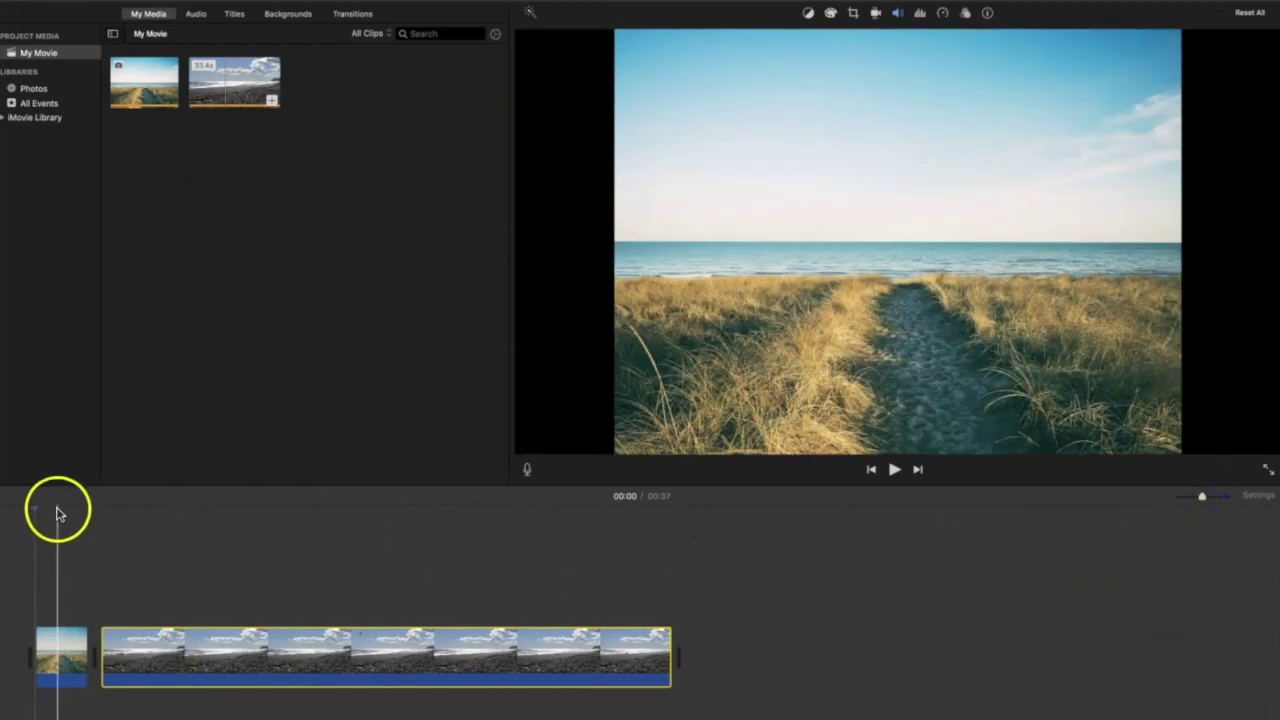
# Trim the photo clip in the timeline so that the movie runs 00:35 in total
pyautogui.click(34, 517)
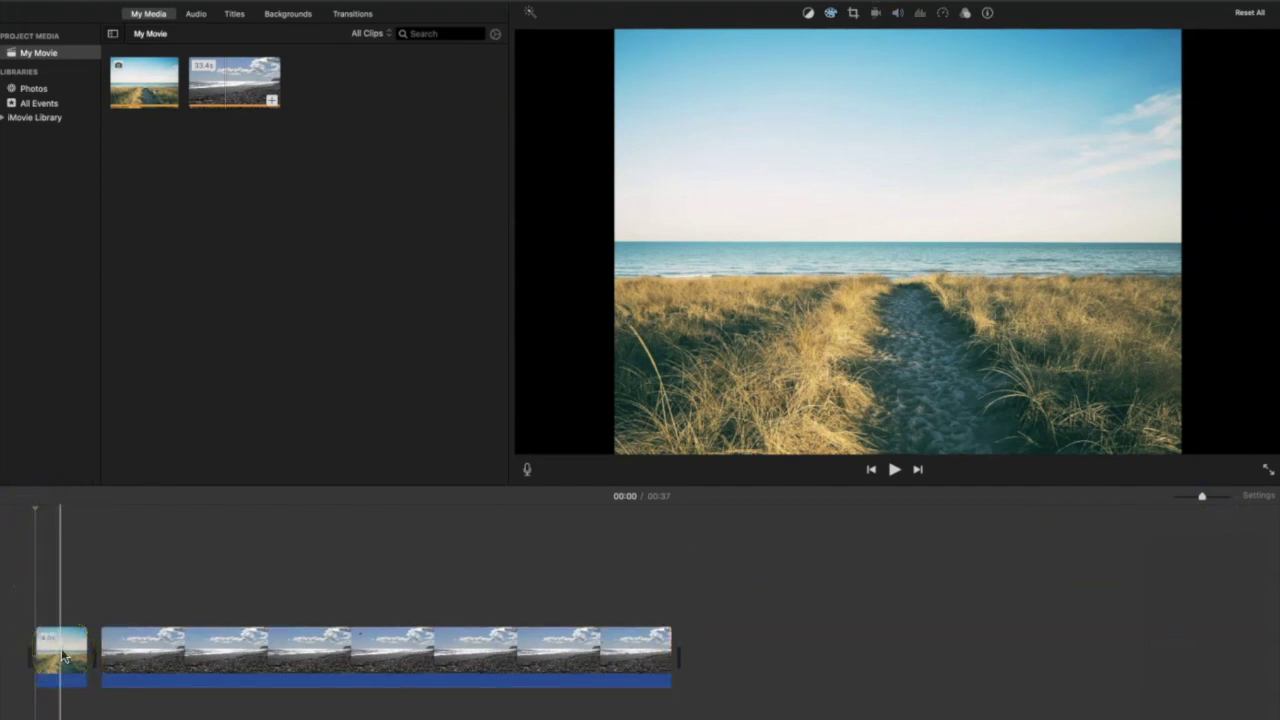
pyautogui.click(147, 650)
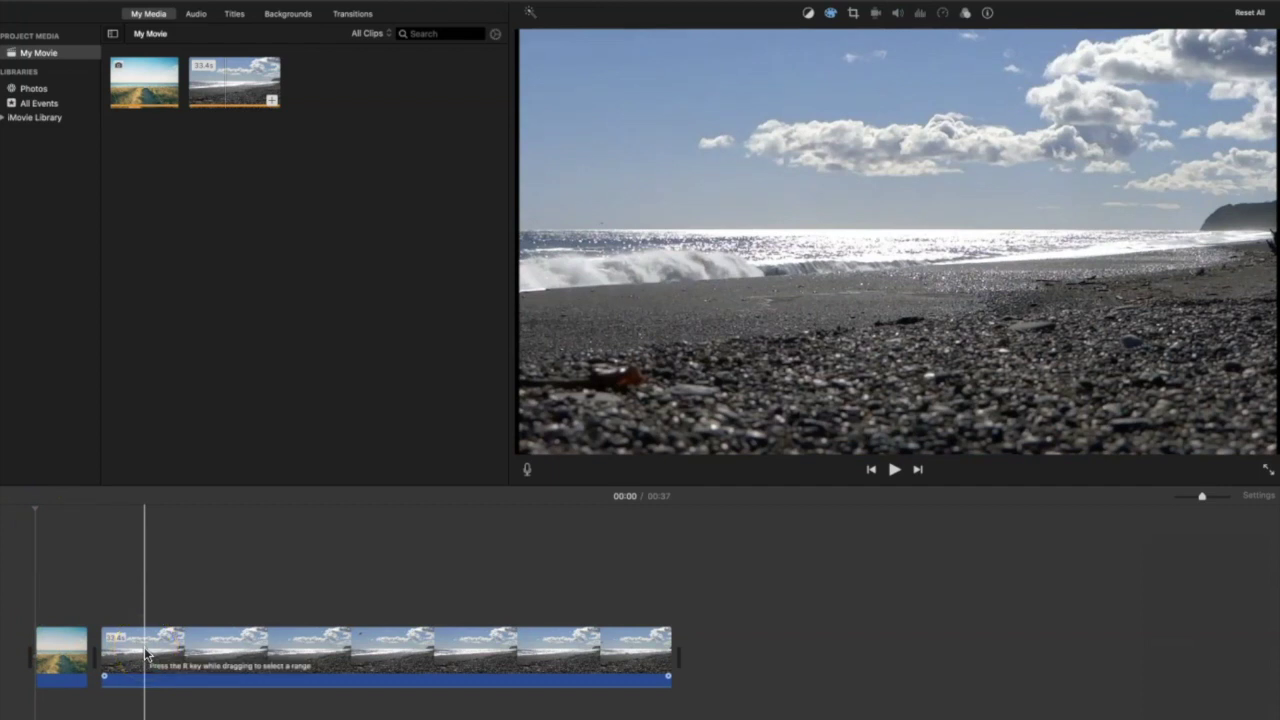
pyautogui.hscroll(-2, 66, 652)
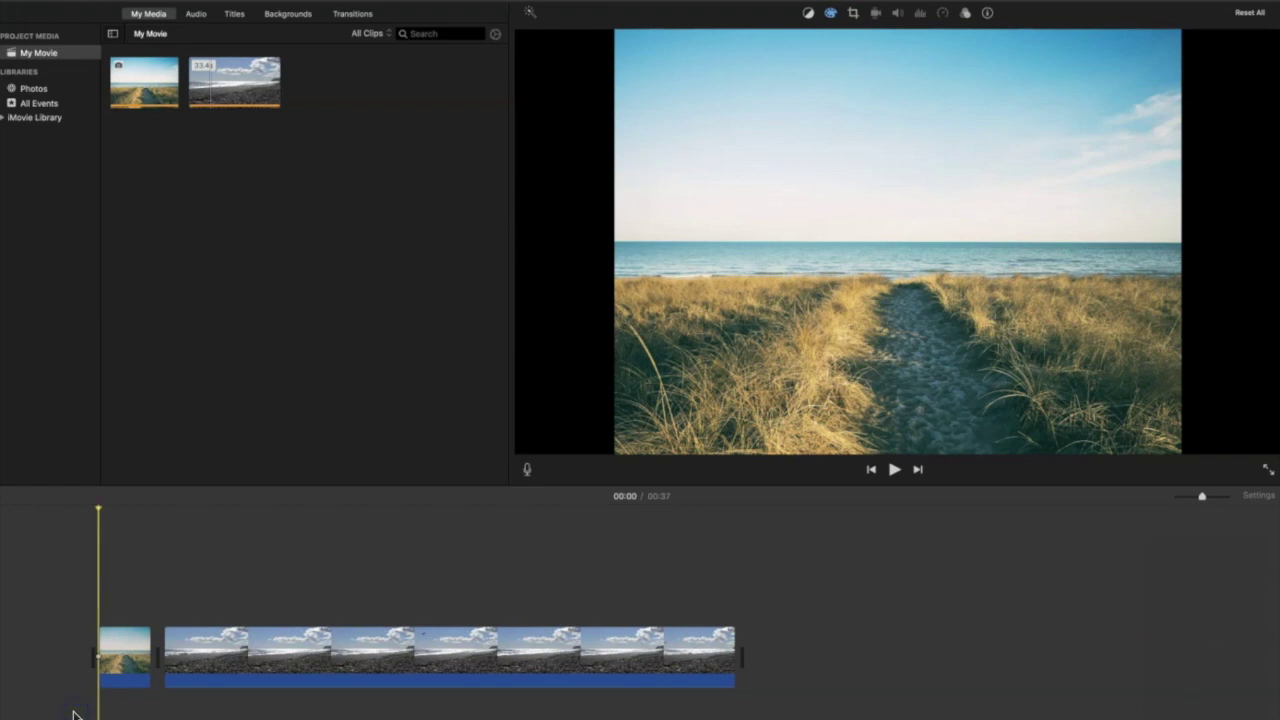
pyautogui.moveTo(95, 690); pyautogui.dragTo(153, 666)
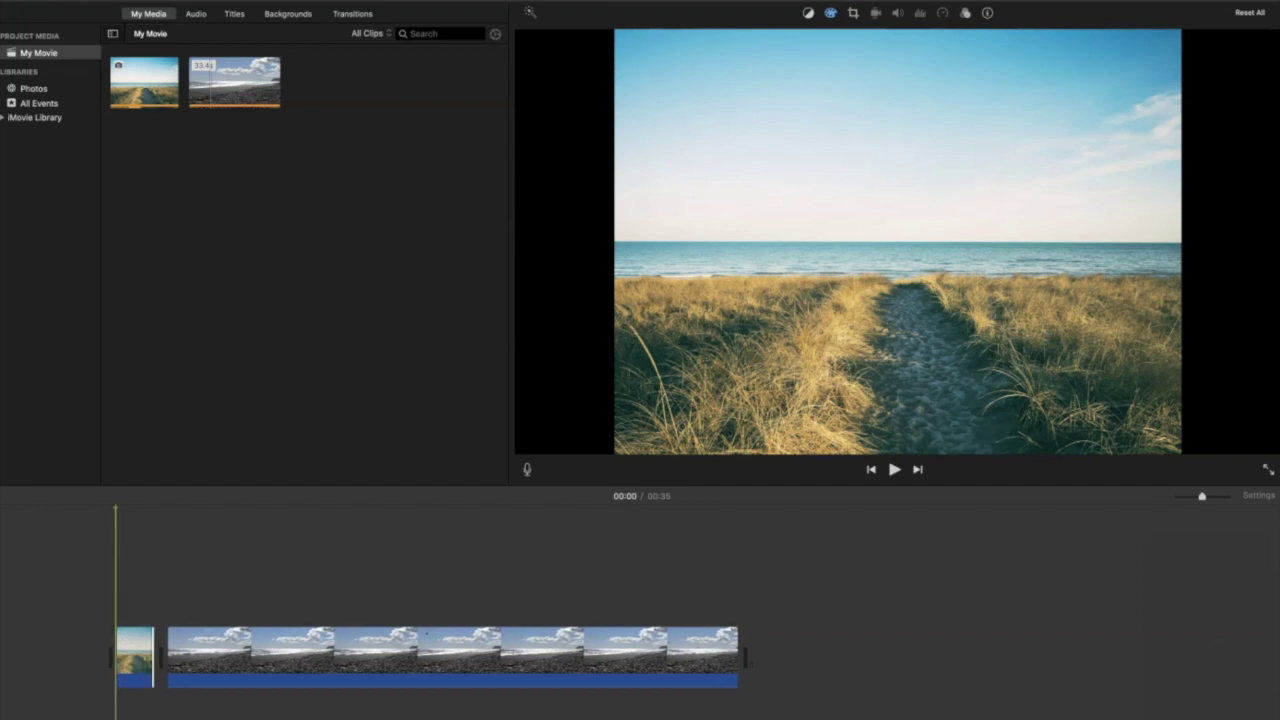
# Trim the start of the beach video clip in the timeline so that the movie runs 00:32 in total
pyautogui.click(200, 651)
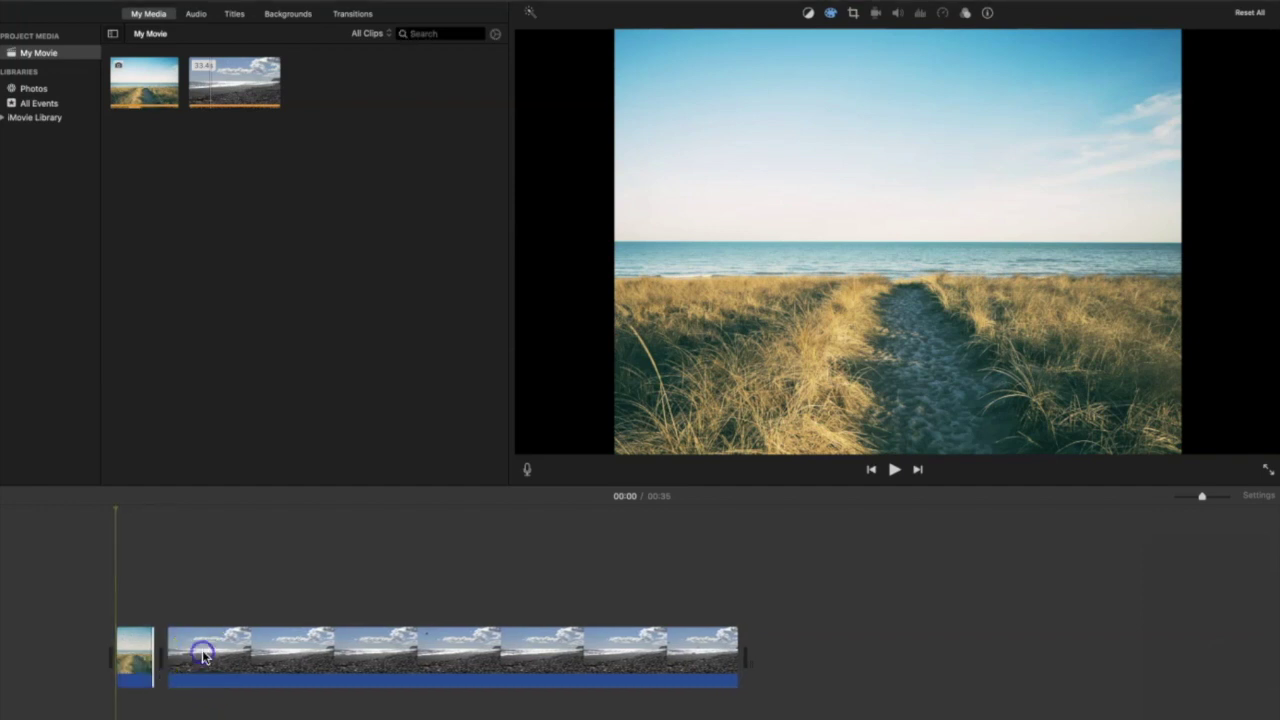
pyautogui.moveTo(172, 651); pyautogui.dragTo(226, 650)
pyautogui.moveTo(719, 660); pyautogui.dragTo(908, 648)
pyautogui.click(466, 677)
pyautogui.moveTo(214, 666)
pyautogui.mouseDown()
pyautogui.moveTo(103, 663)
pyautogui.moveTo(234, 661)
pyautogui.mouseUp()
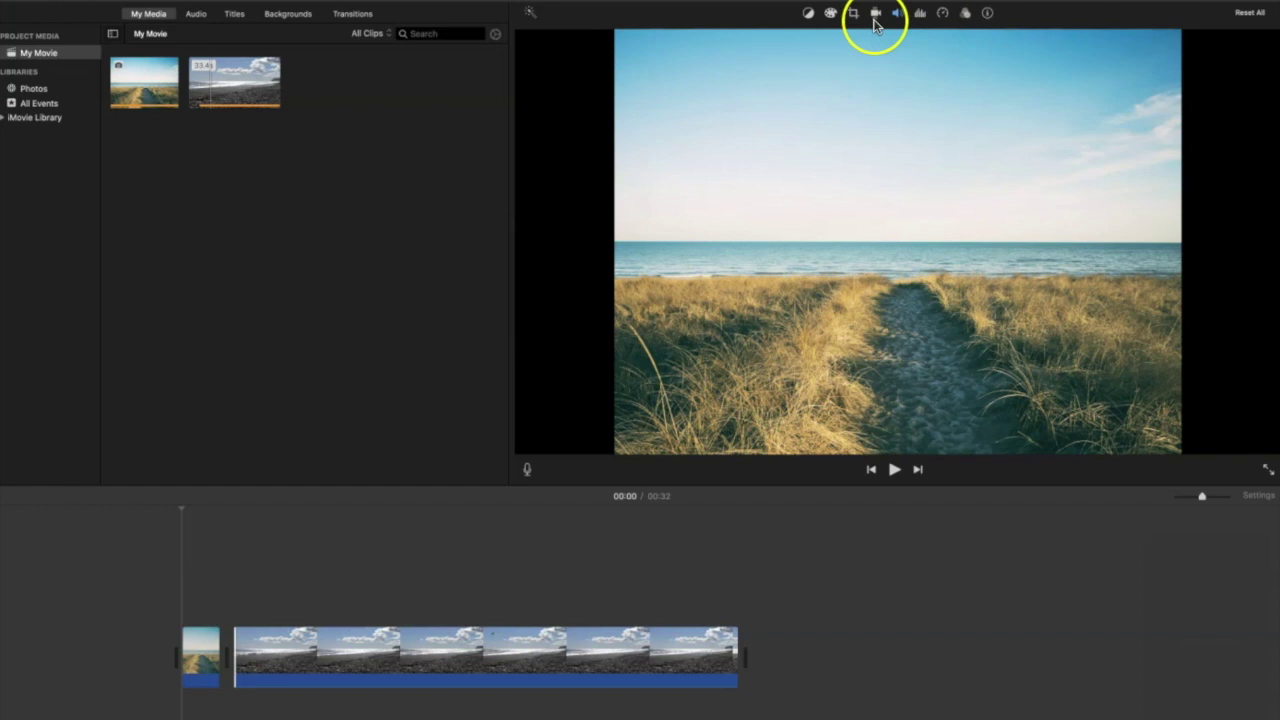
# Play the movie and lower the beach video clip's volume to about 13%
pyautogui.press('space')
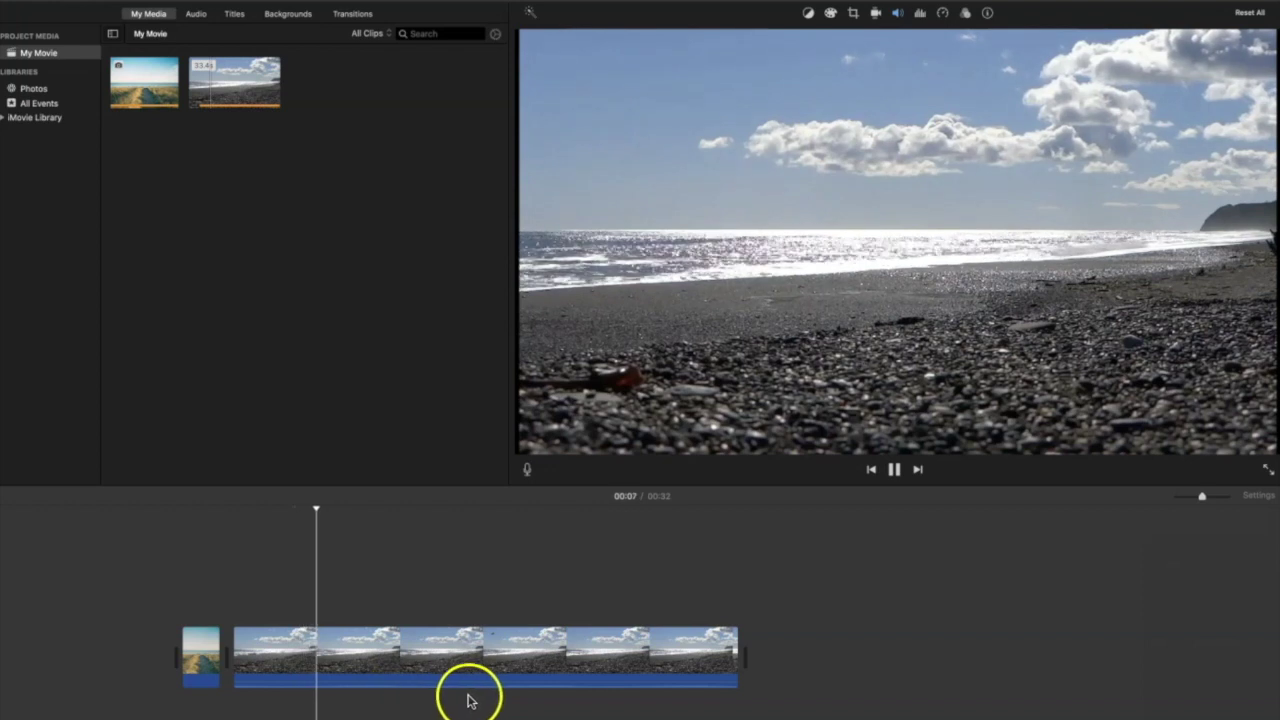
pyautogui.moveTo(432, 685)
pyautogui.moveTo(432, 688); pyautogui.dragTo(434, 683)
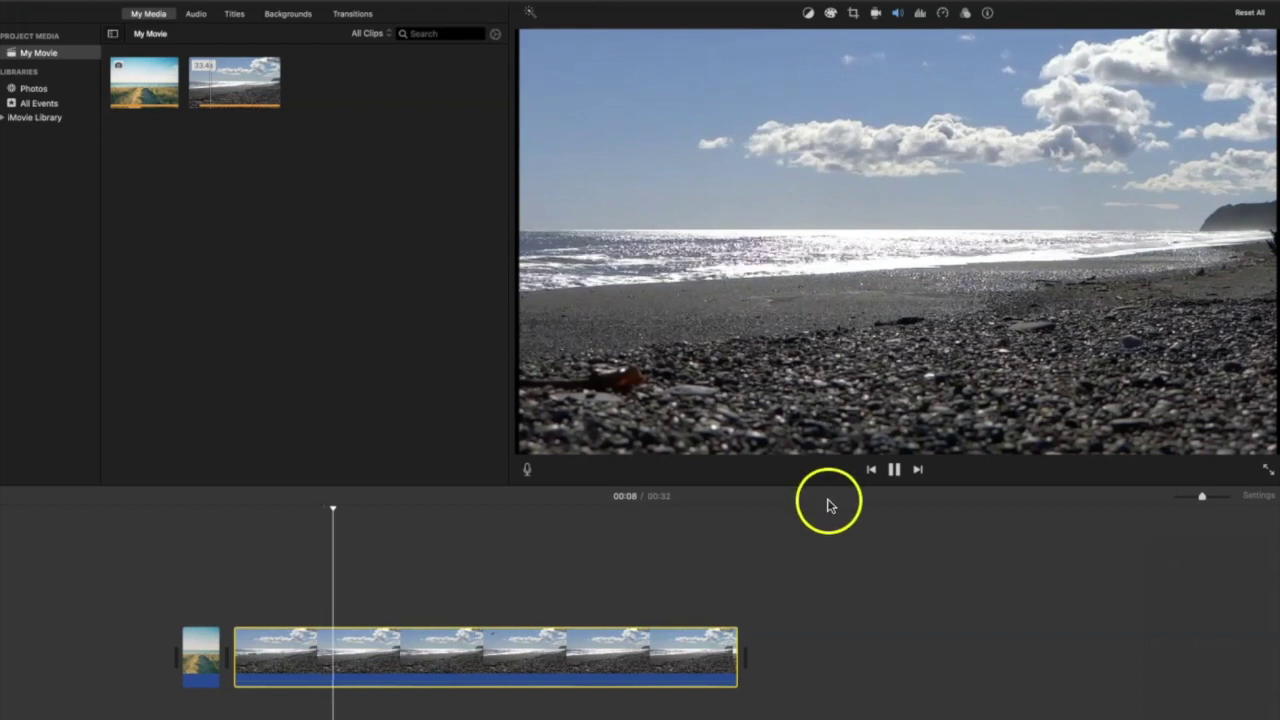
pyautogui.click(897, 14)
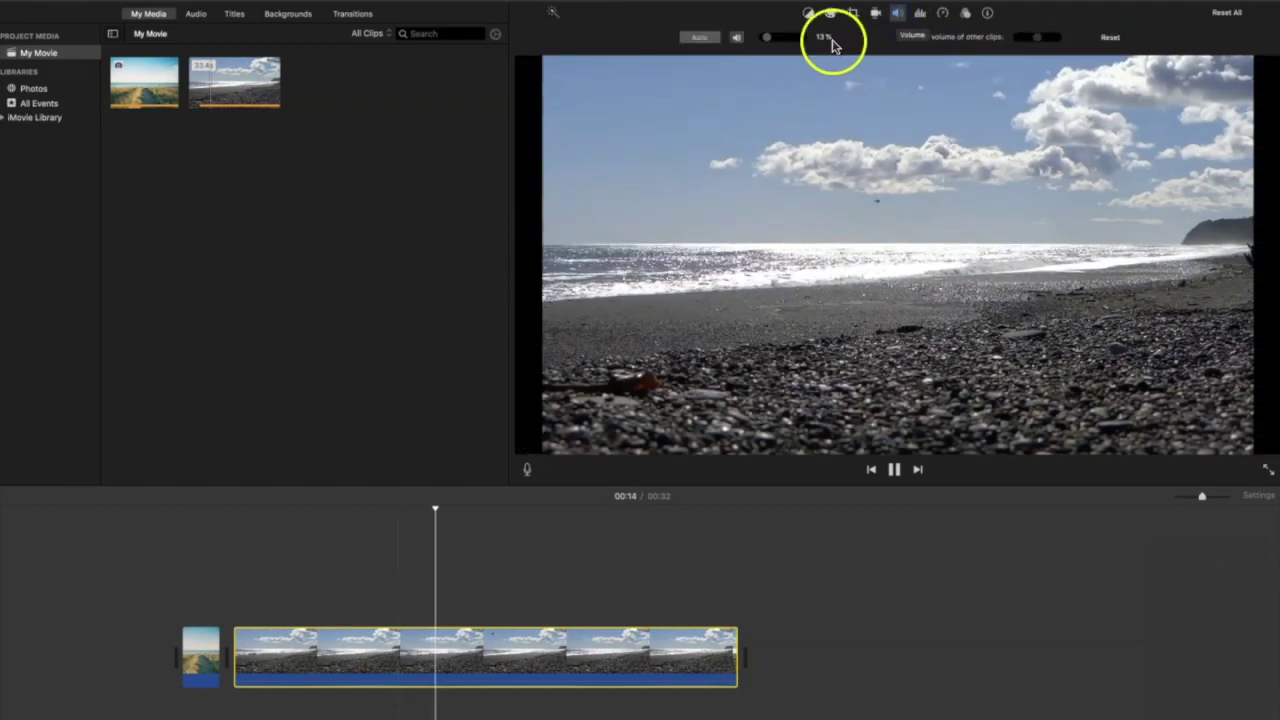
pyautogui.click(767, 38)
pyautogui.moveTo(768, 40)
pyautogui.mouseDown()
pyautogui.moveTo(791, 40)
pyautogui.moveTo(765, 38)
pyautogui.mouseUp()
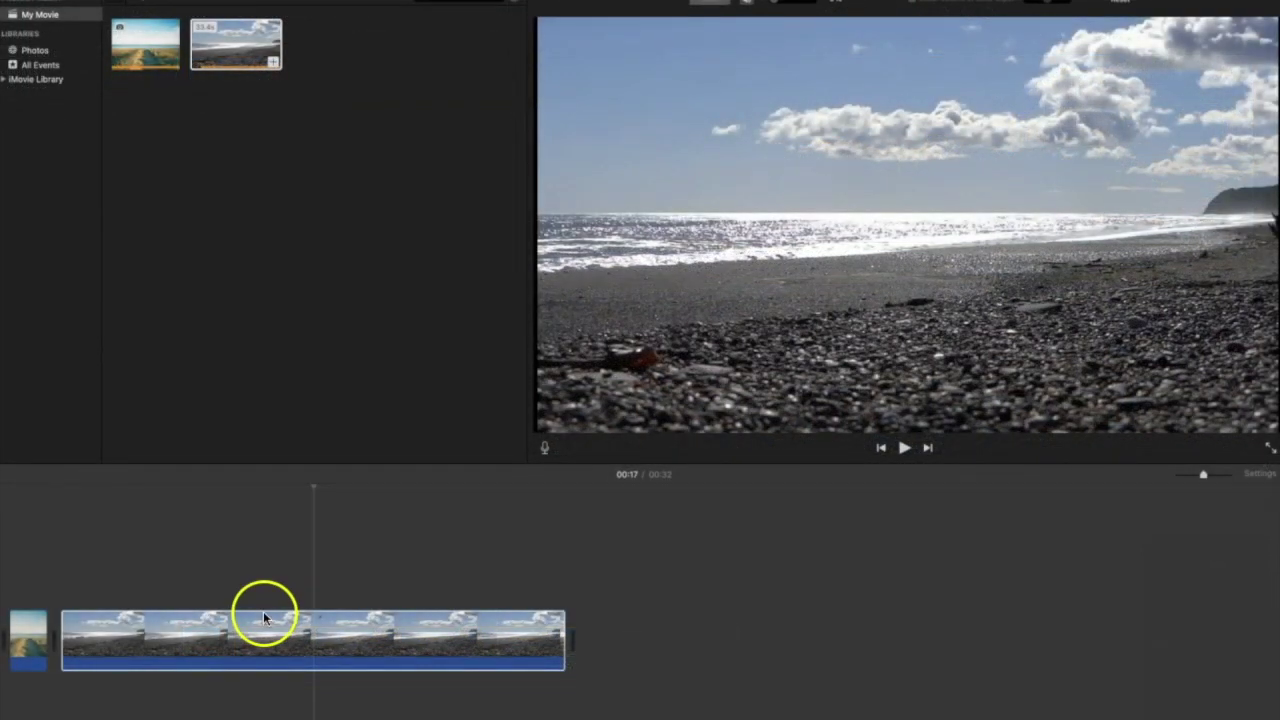
# View the beach video clip in the Clip Trimmer and close the trimmer
pyautogui.click(264, 614)
pyautogui.rightClick(264, 614)
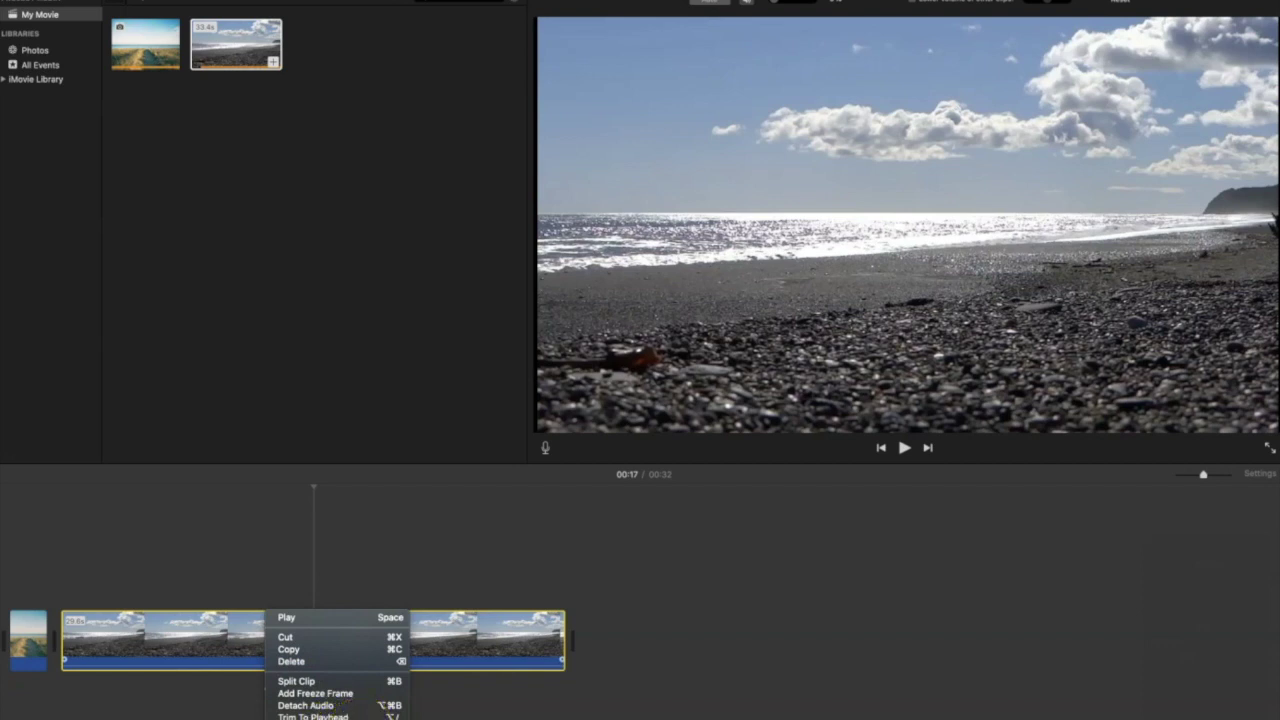
pyautogui.click(320, 719)
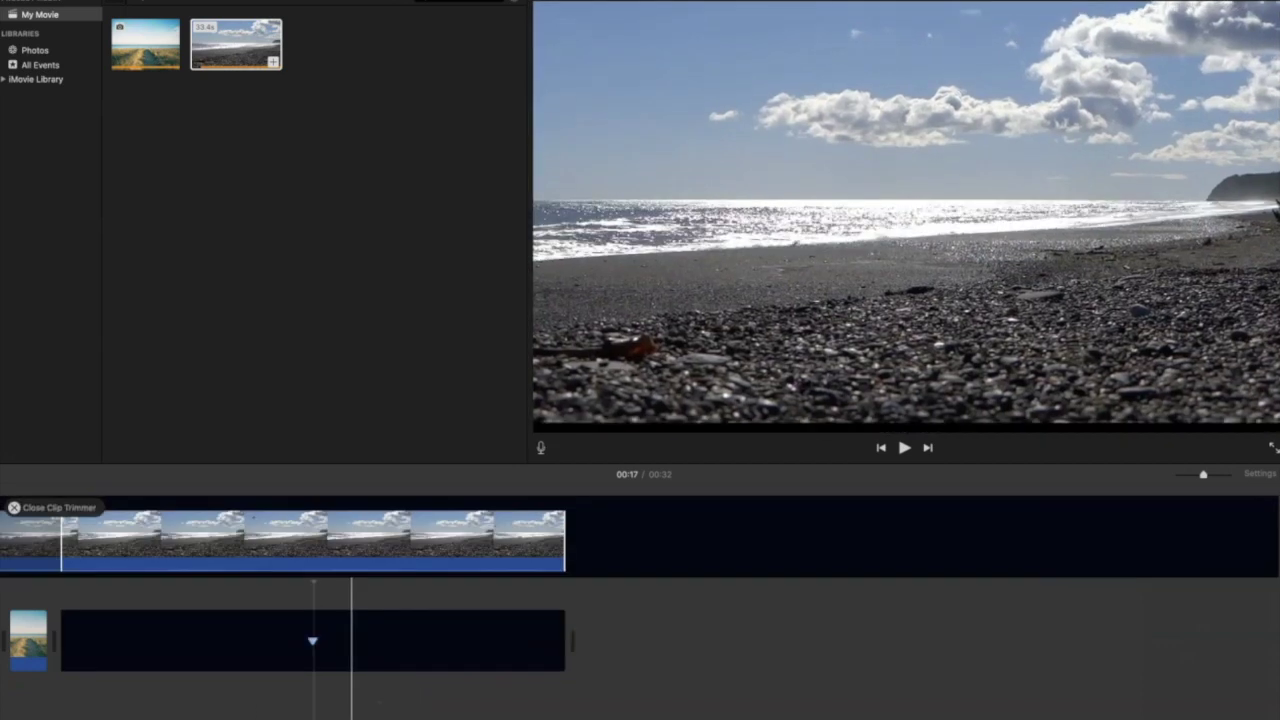
pyautogui.press('Return')
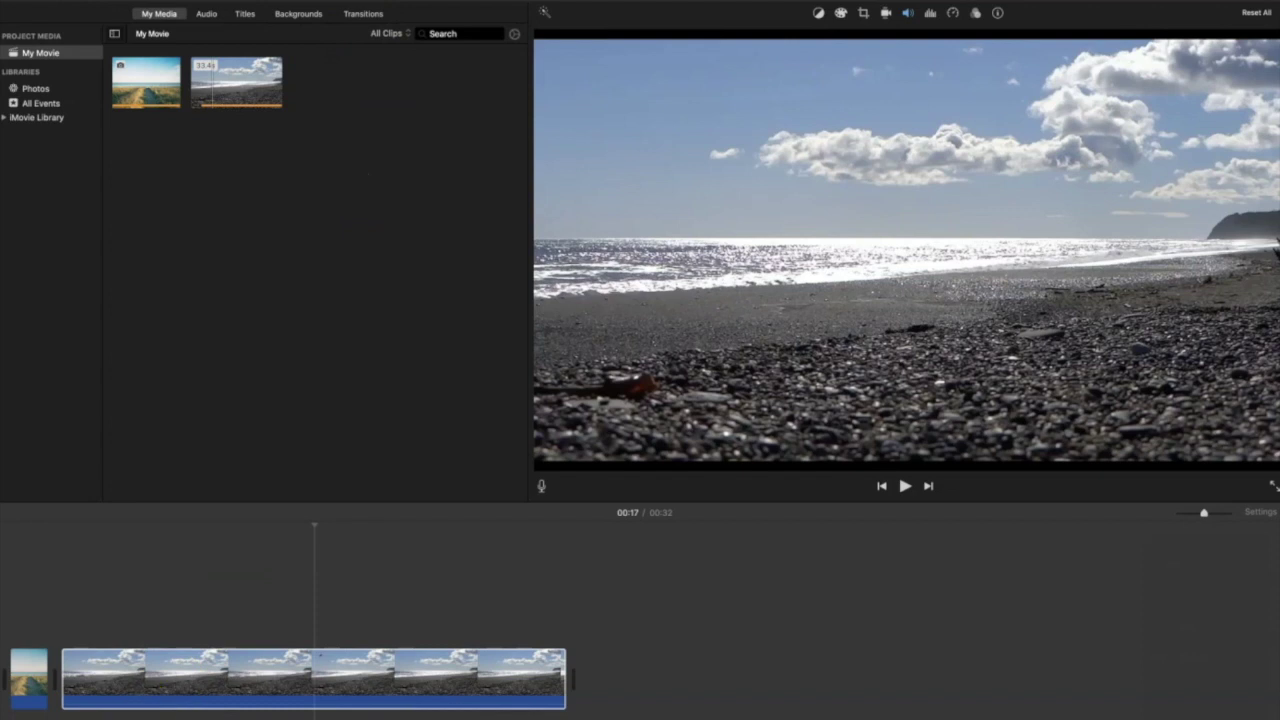
# Look at the iMovie library's location in the Movies folder in Finder and close the window
pyautogui.click(63, 709)
pyautogui.click(335, 238)
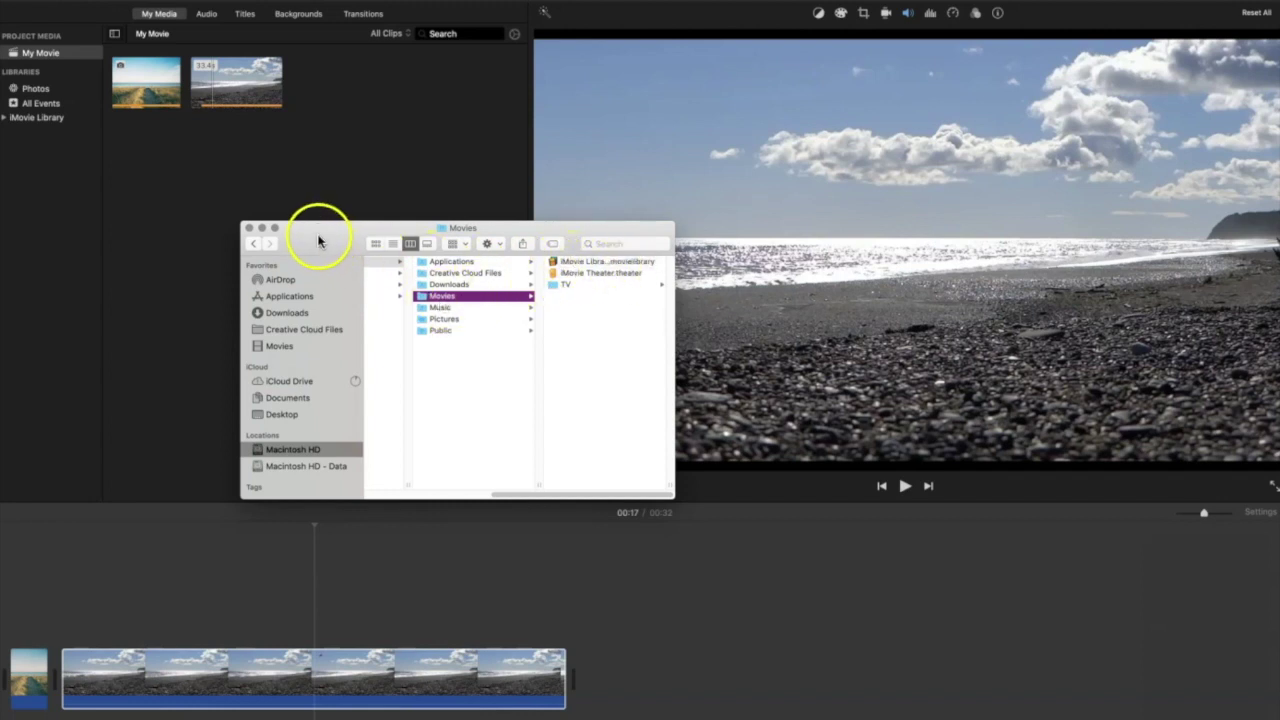
pyautogui.click(250, 229)
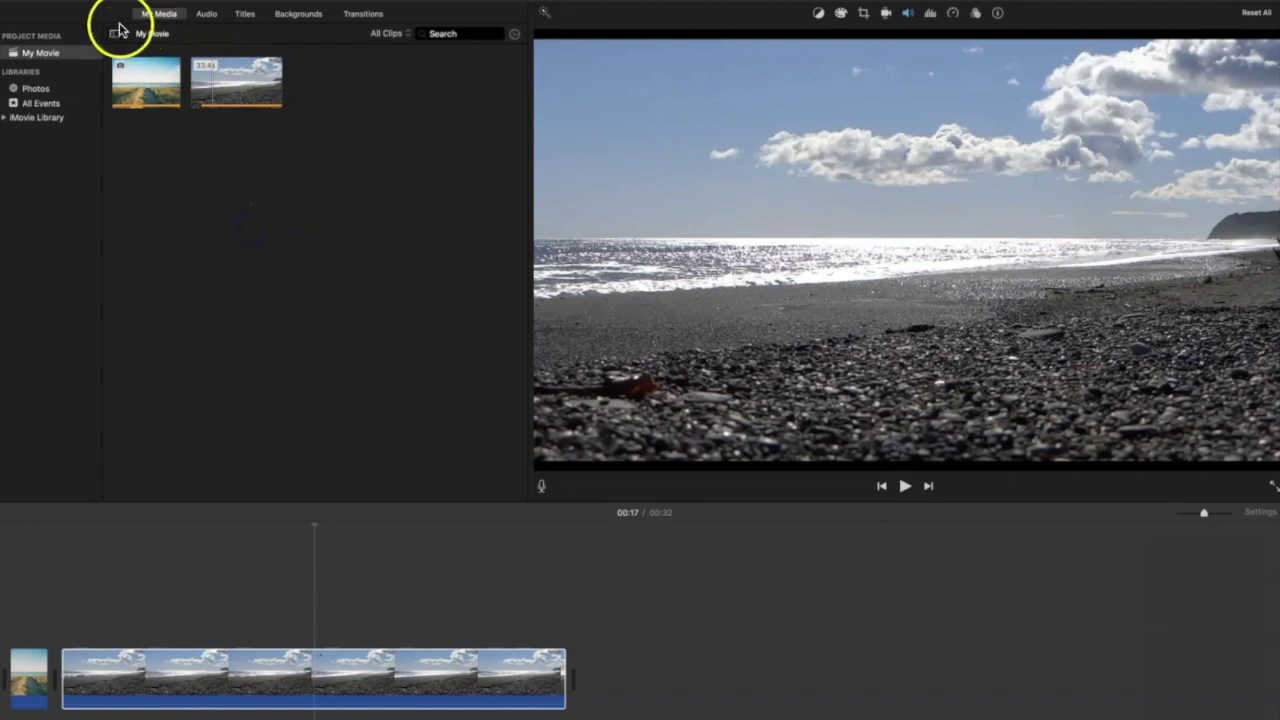
# Leave the editor for the projects overview and save the project under the name The Beach 1
pyautogui.click(88, 4)
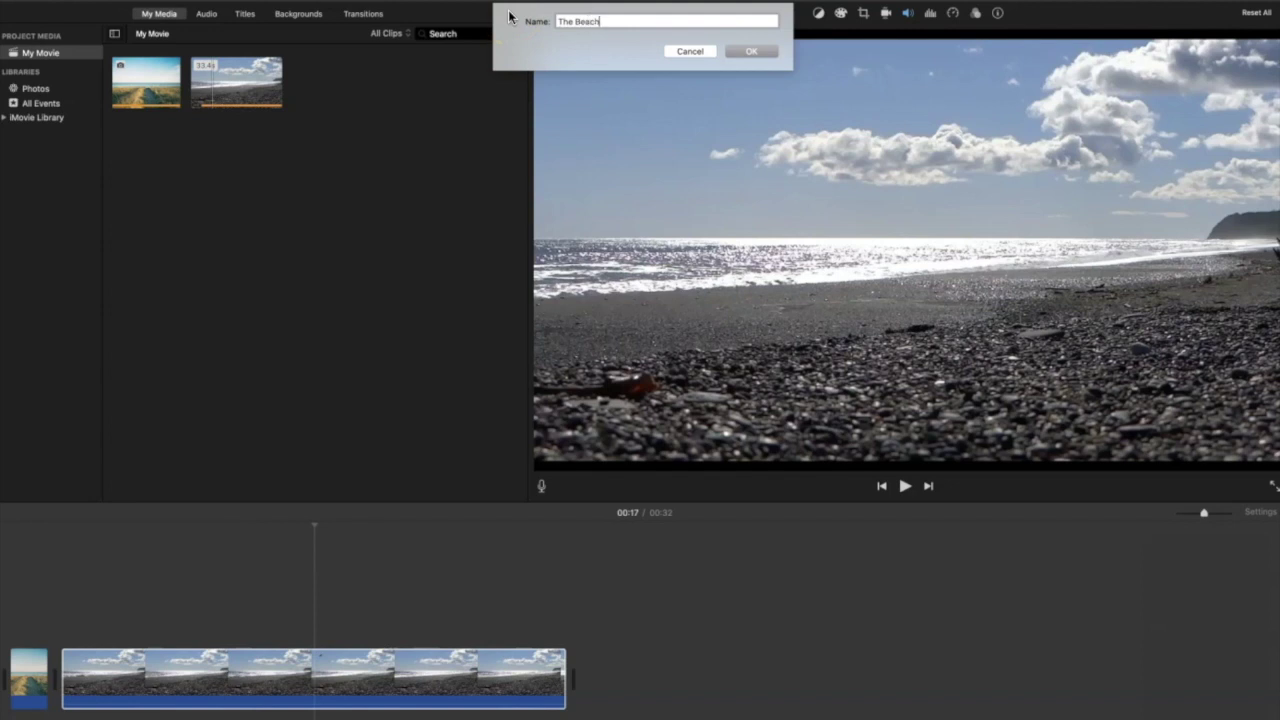
pyautogui.click(749, 51)
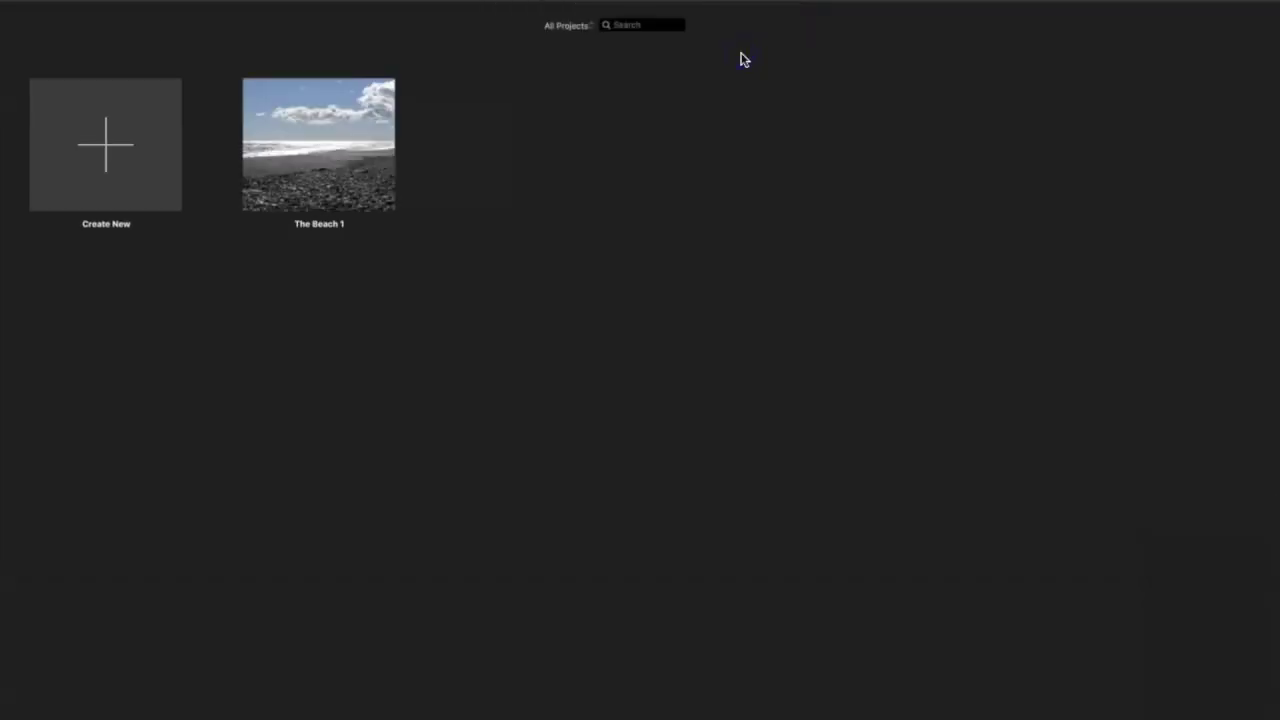